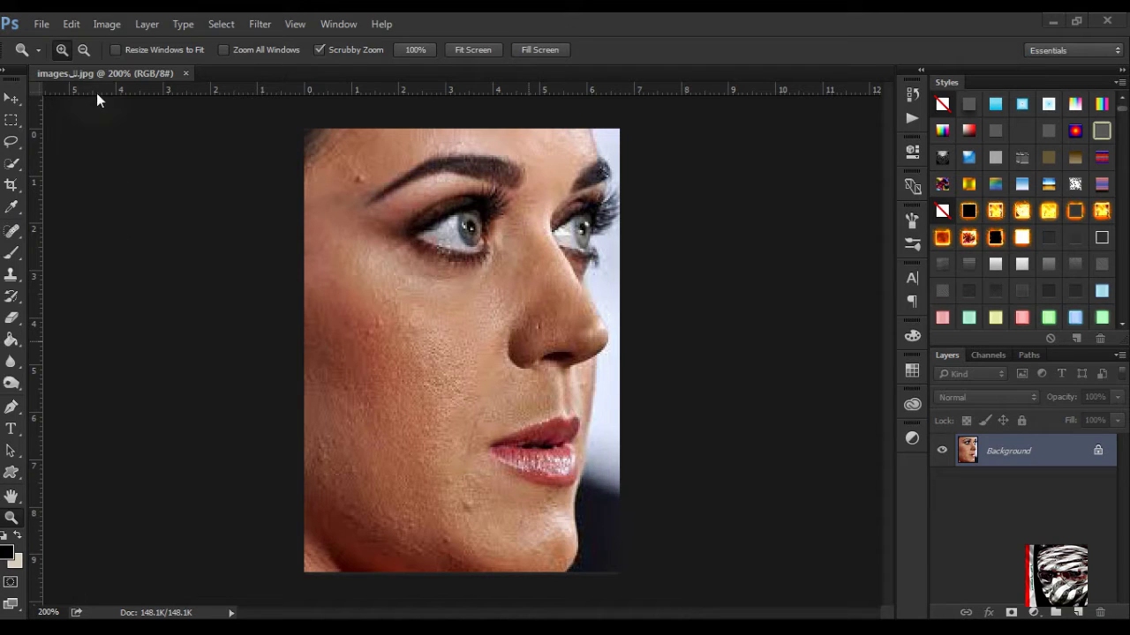
- Browse the file-open dialog, then close it without opening an image
left_click(42, 25)
left_click(48, 58)
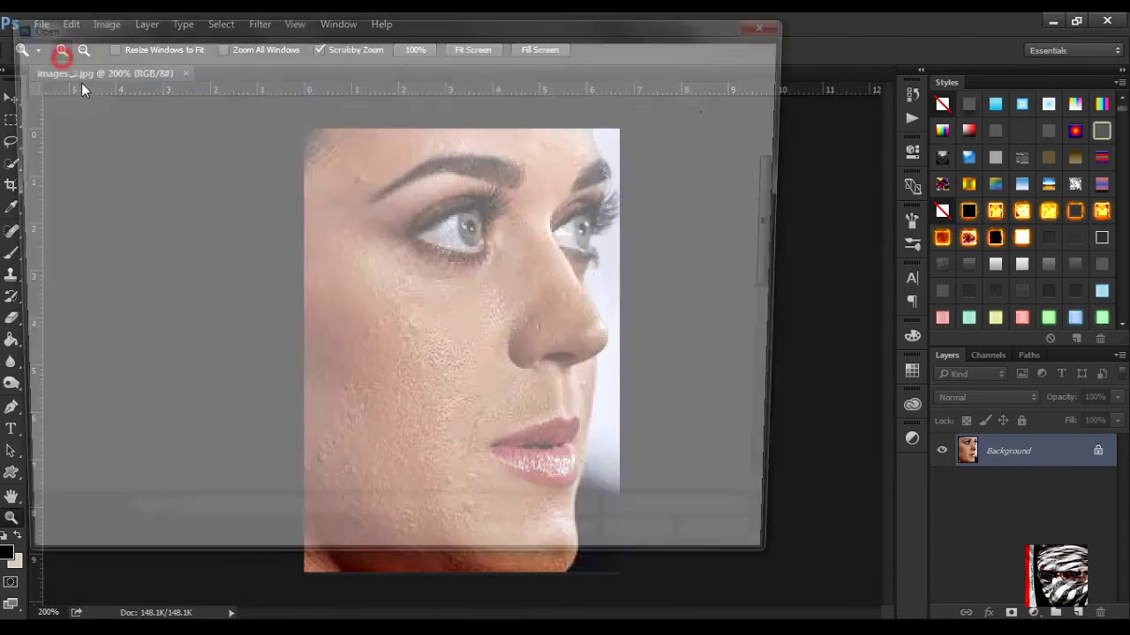
mouse_move(783, 220)
left_mouse_down()
mouse_move(783, 299)
mouse_move(781, 278)
left_mouse_up()
left_click(636, 334)
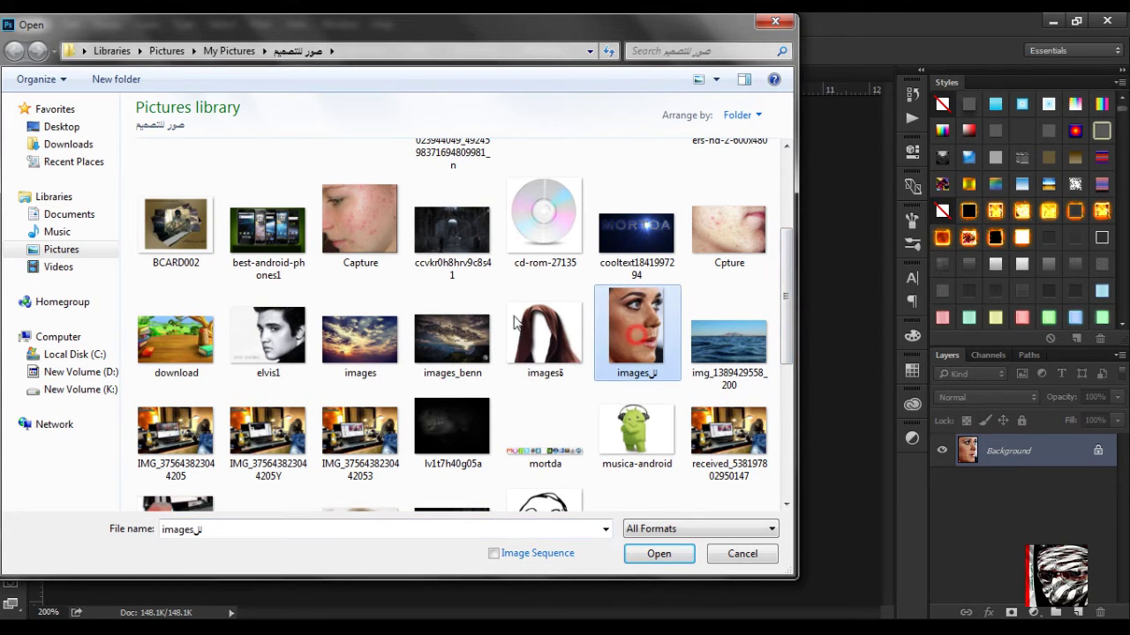
left_click(347, 229)
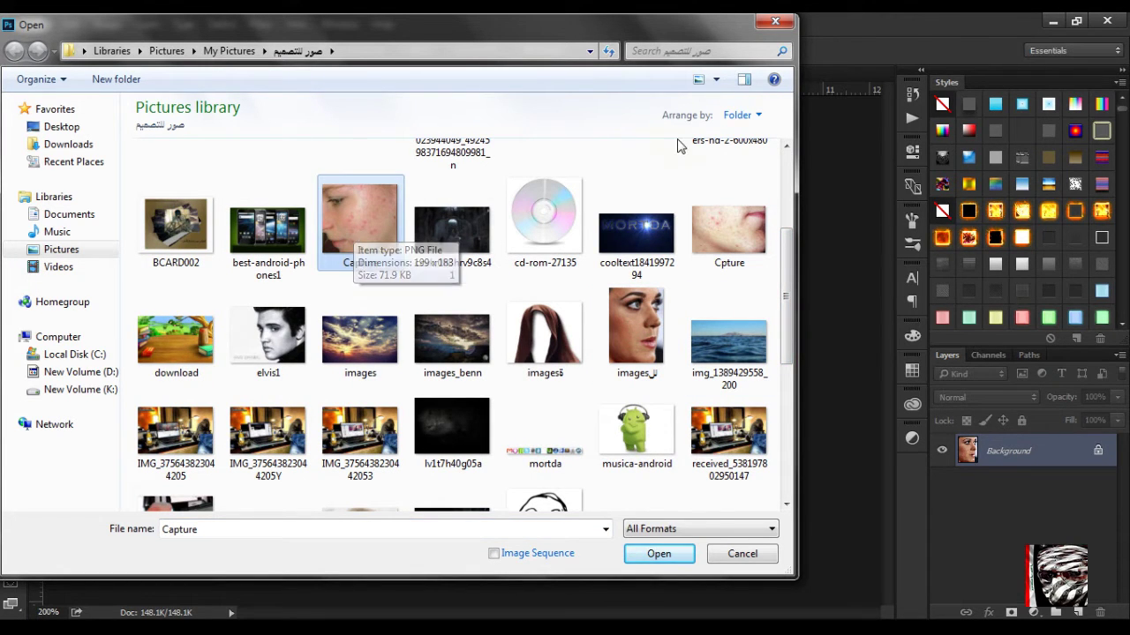
left_click(766, 29)
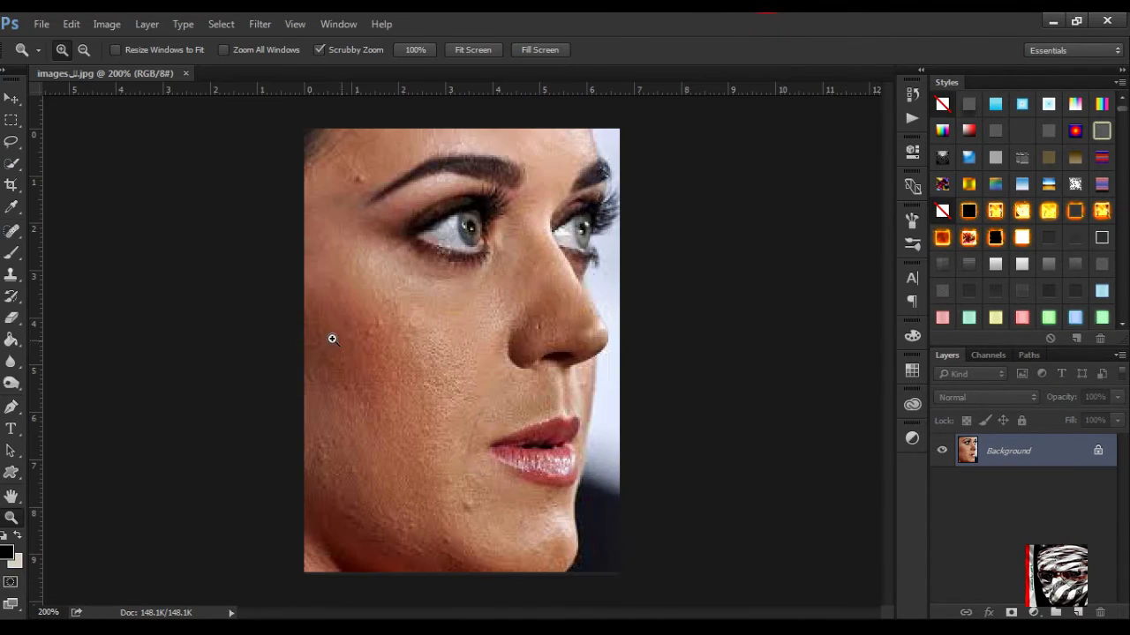
- Zoom in to 600% around the eyebrow, then back out to 500%
double_click(12, 519)
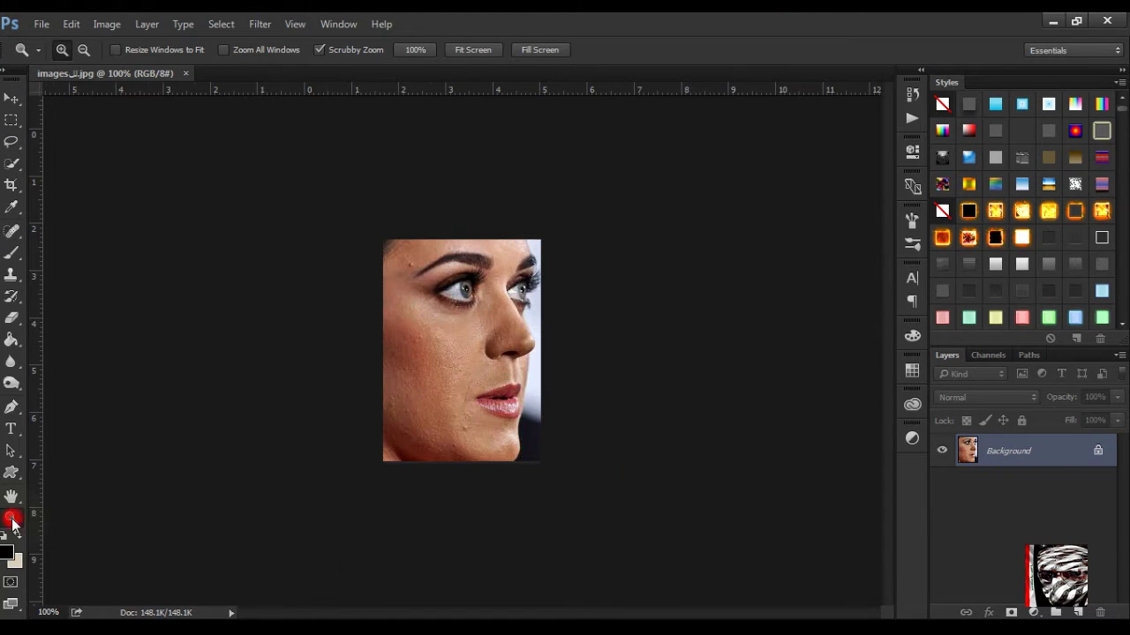
left_click(408, 270)
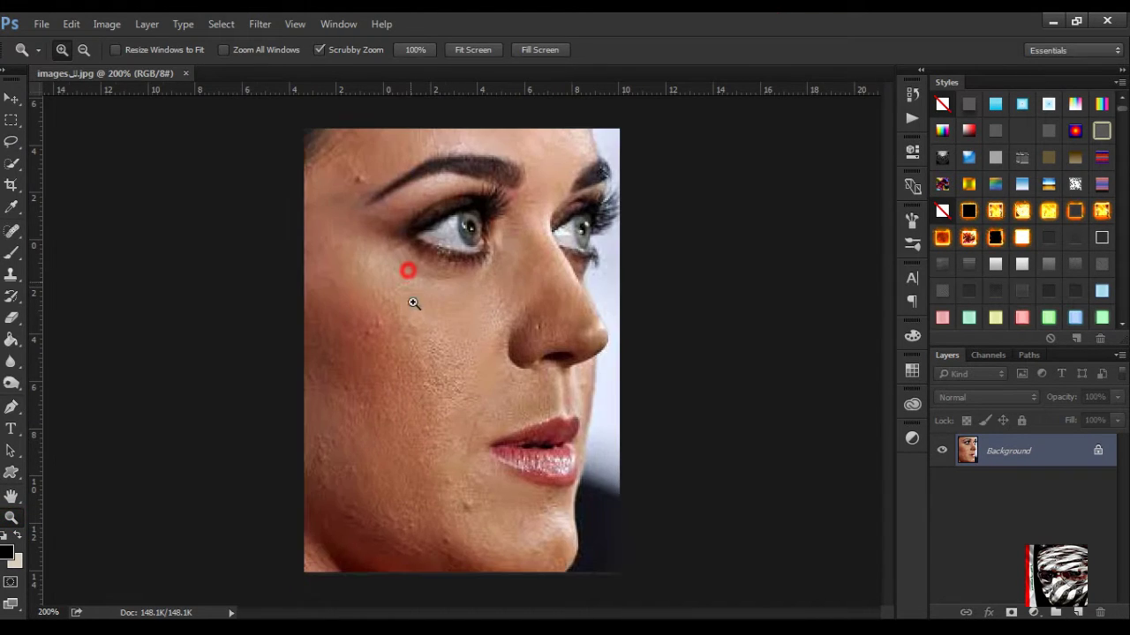
left_click(360, 186)
left_click(349, 223)
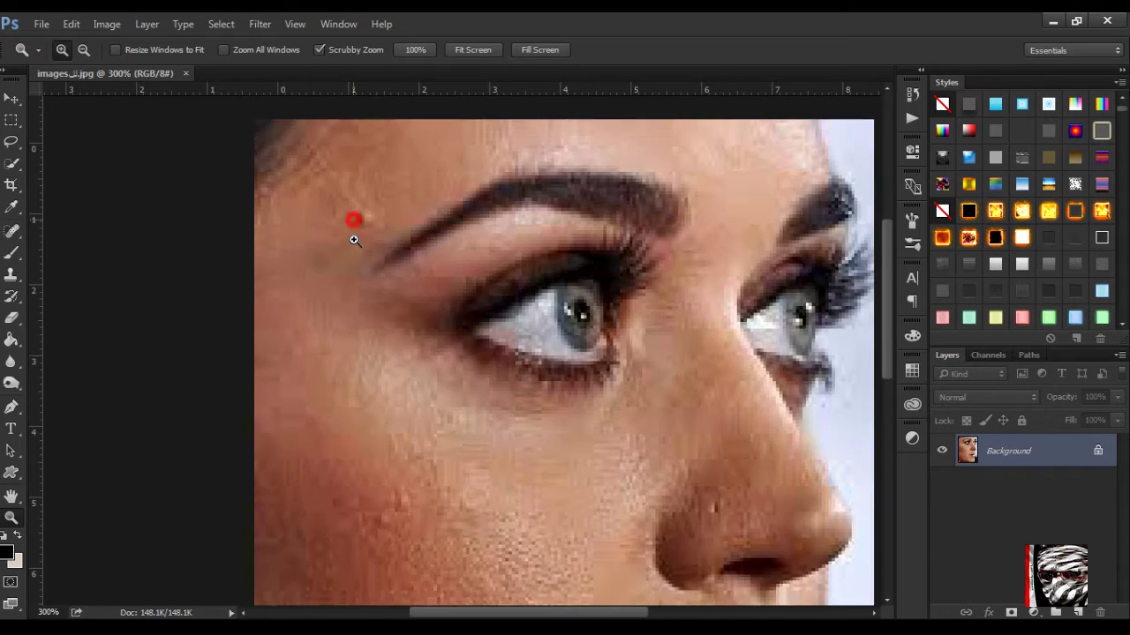
left_click(364, 246)
left_click(372, 252)
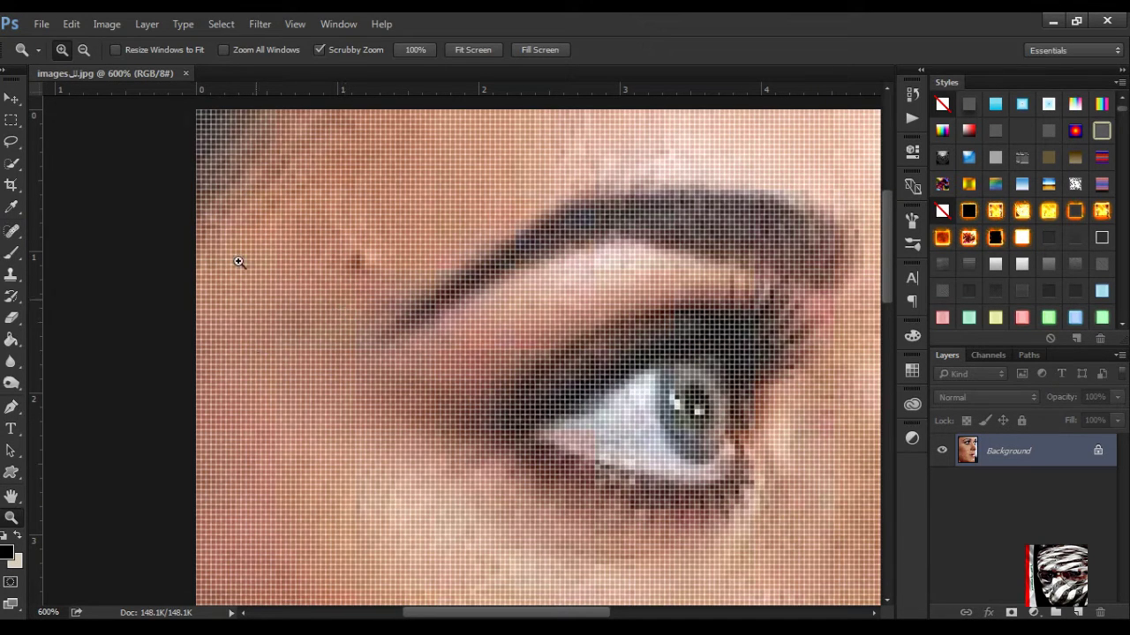
left_click(83, 49)
left_click(361, 303)
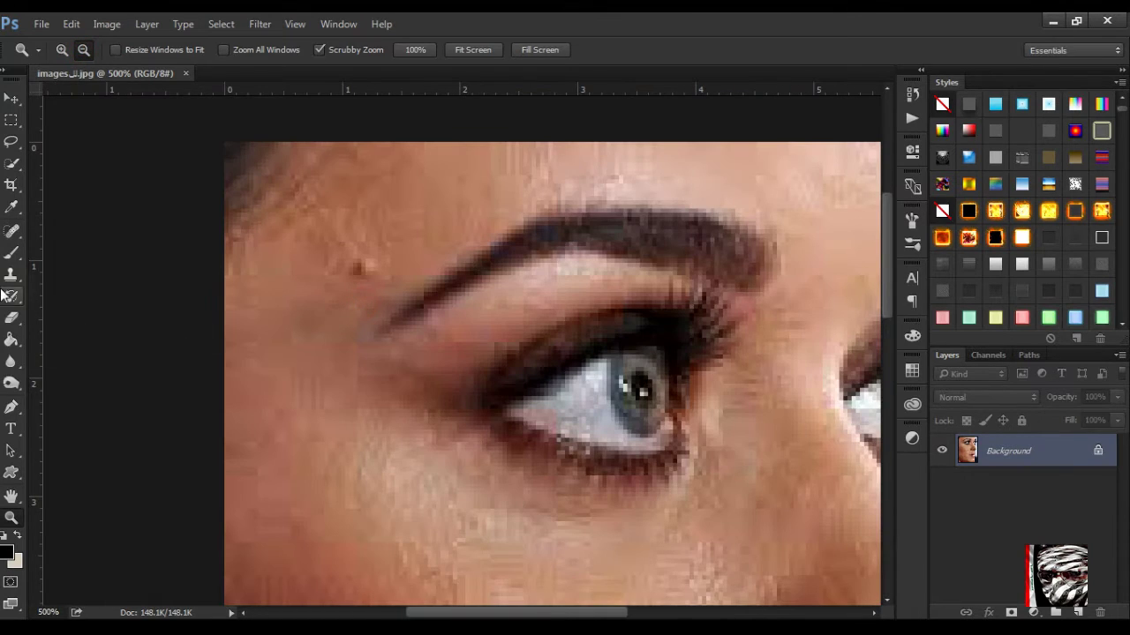
left_click(9, 233)
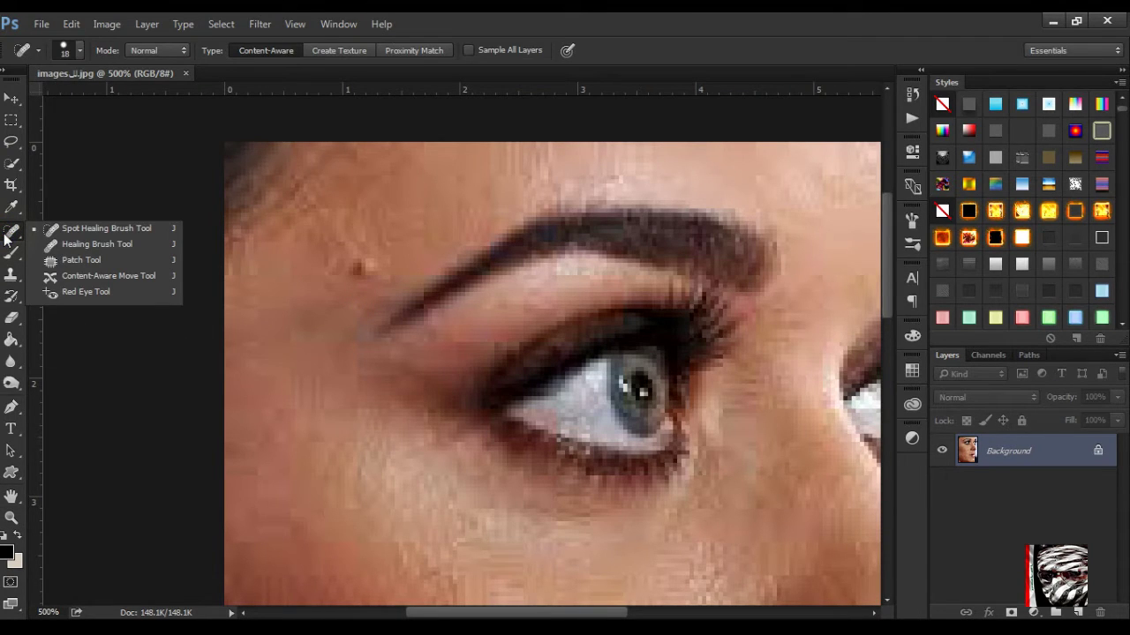
- Set the Spot Healing Brush to 7 px and heal the mole above the eyebrow
left_click(68, 234)
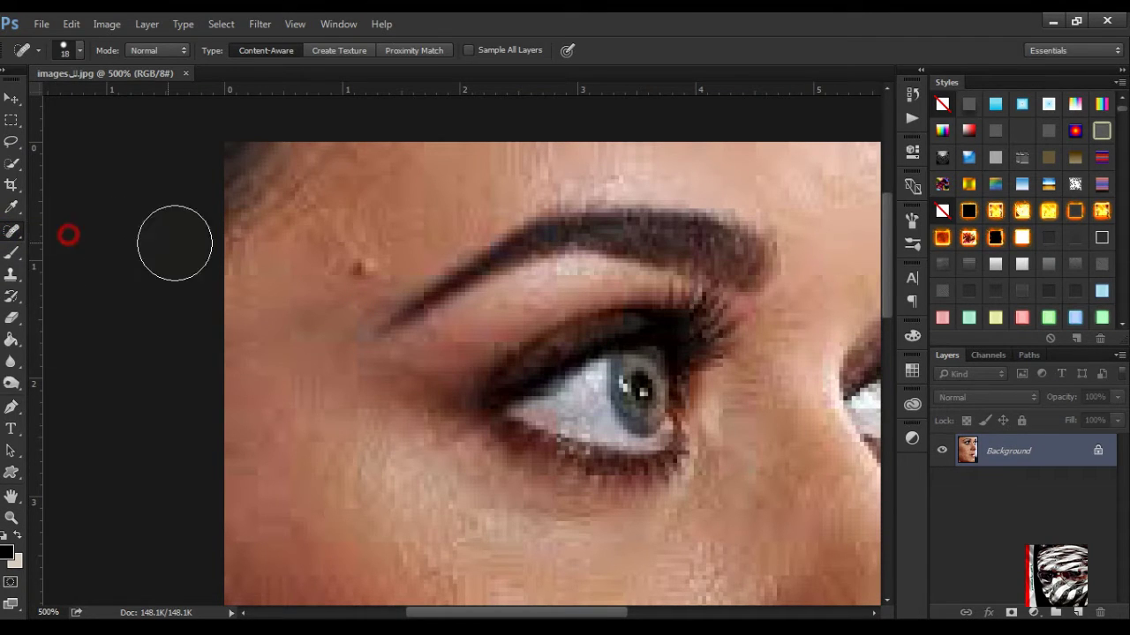
right_click(349, 269)
left_click_drag(387, 307, 381, 308)
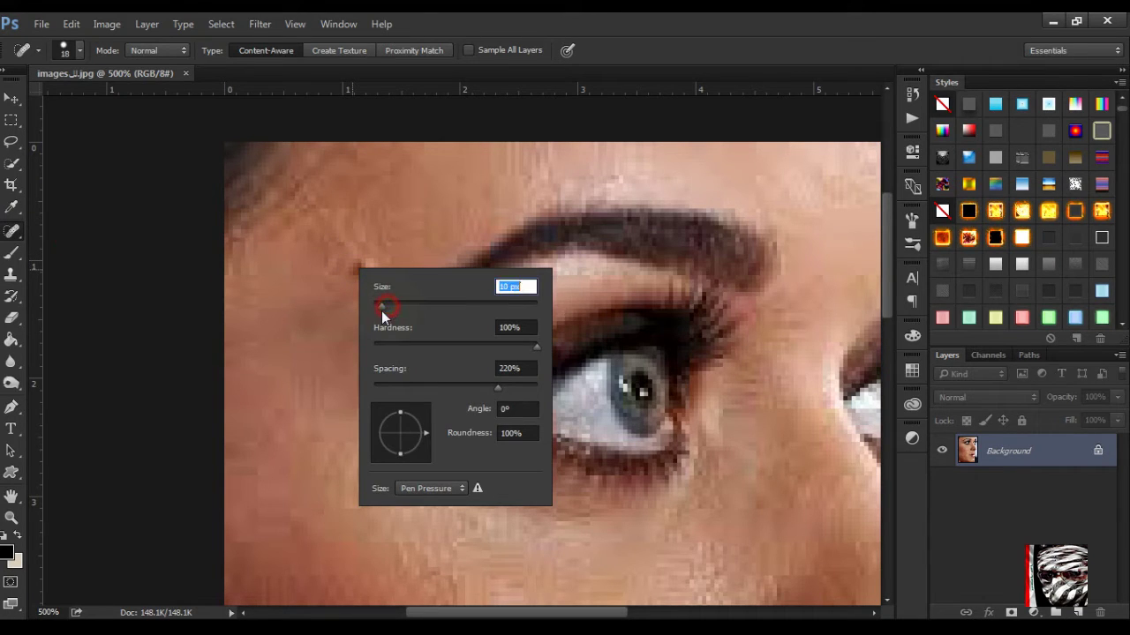
left_click(109, 279)
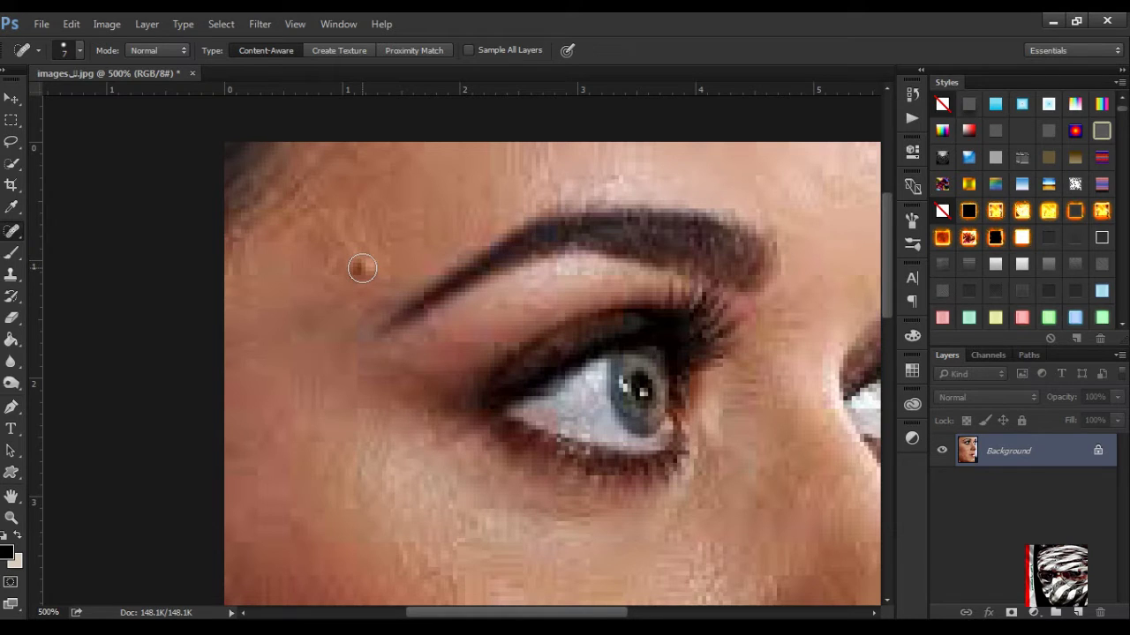
left_click(361, 267)
- Heal the blemishes beside the nose and across the cheek and chin
scroll(366, 329, "down", 2)
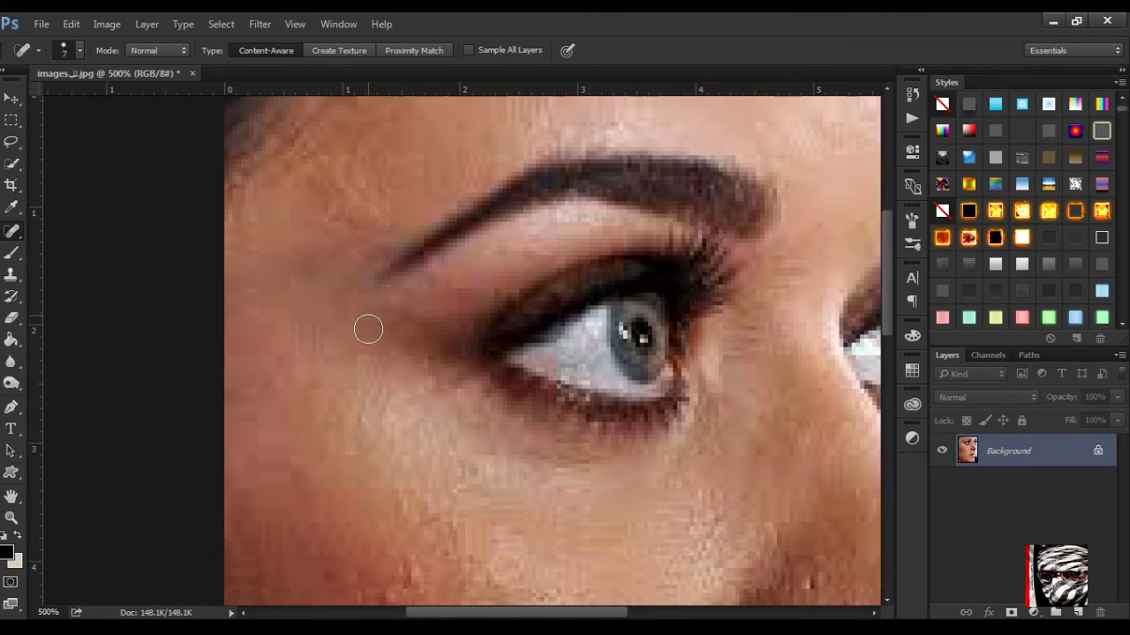
scroll(368, 329, "down", 4)
scroll(378, 328, "down", 3)
scroll(379, 328, "down", 3)
scroll(411, 308, "down", 2)
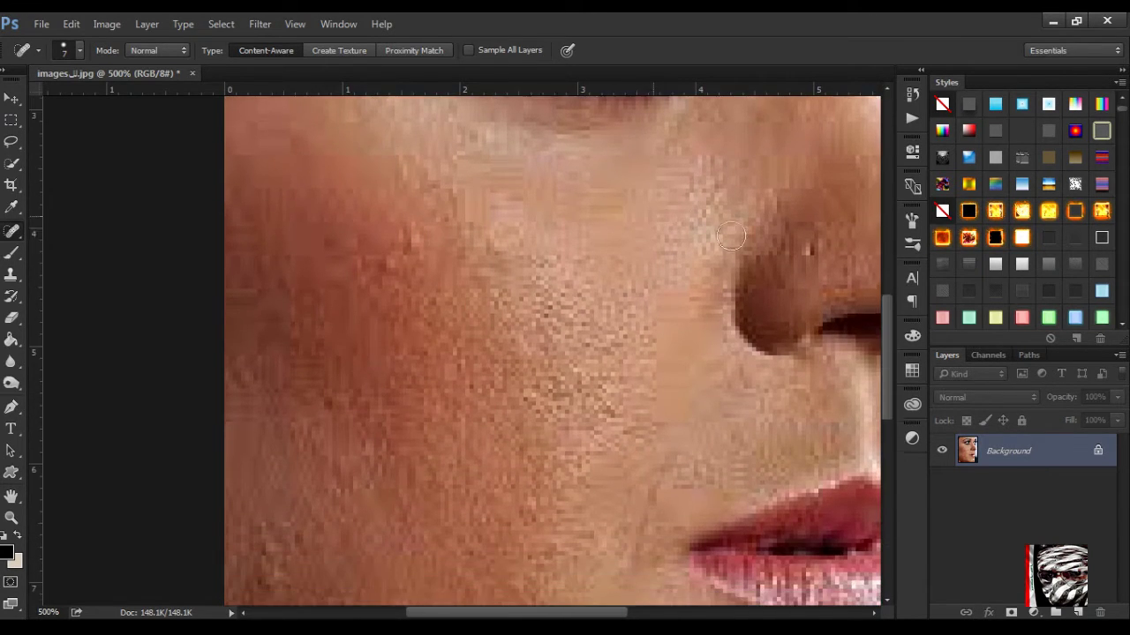
scroll(759, 203, "down", 3)
scroll(801, 227, "up", 2)
left_click(808, 211)
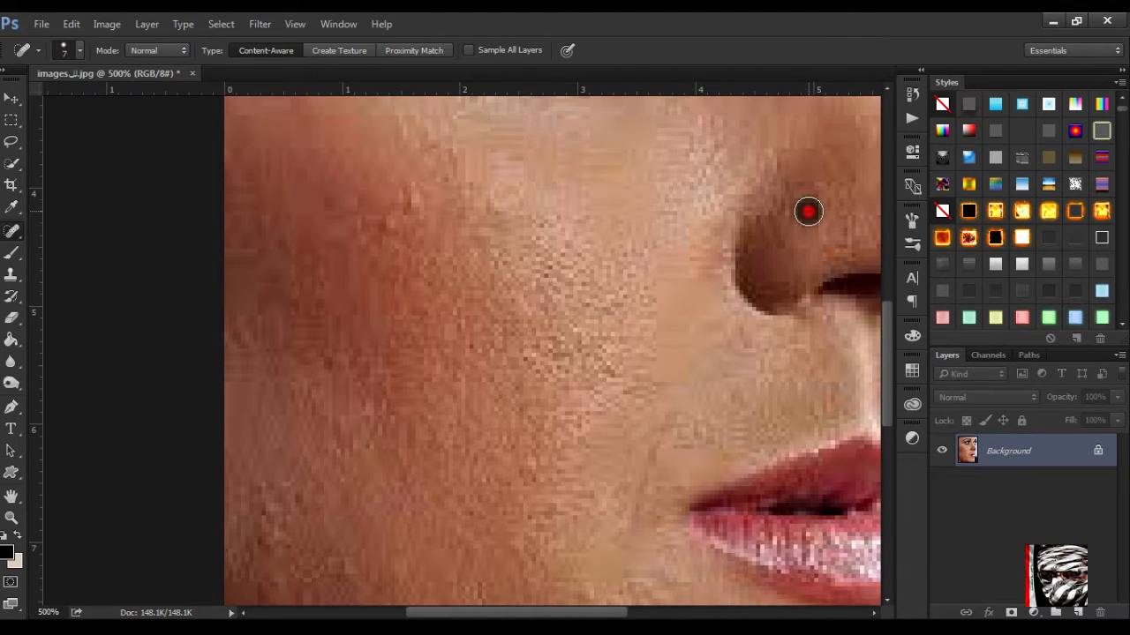
scroll(550, 362, "down", 3)
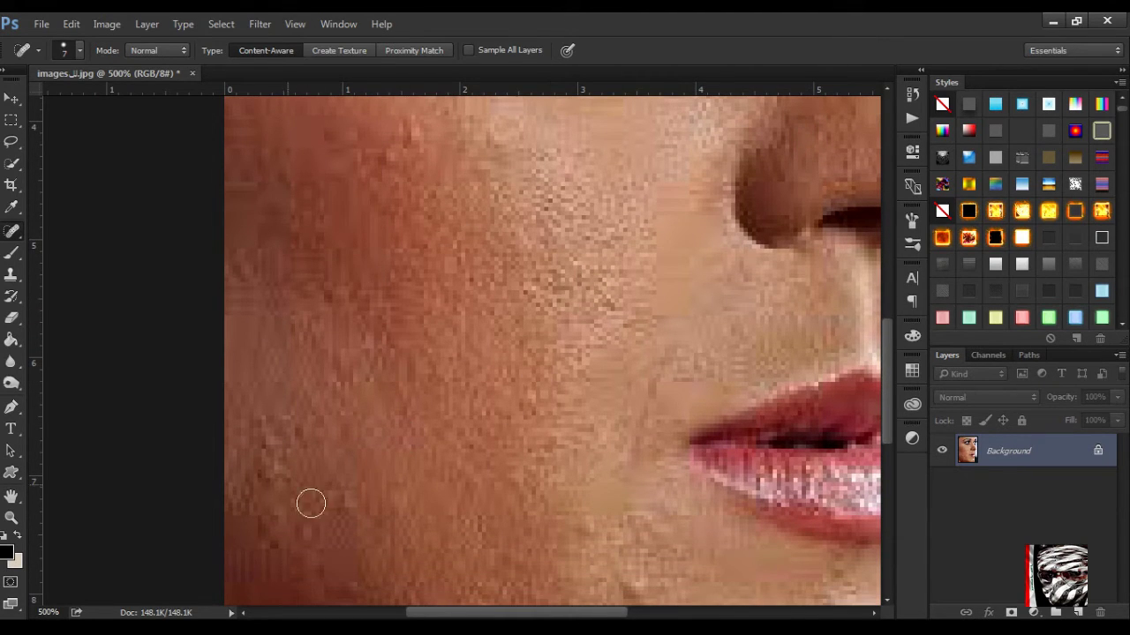
left_click(348, 497)
scroll(347, 497, "down", 2)
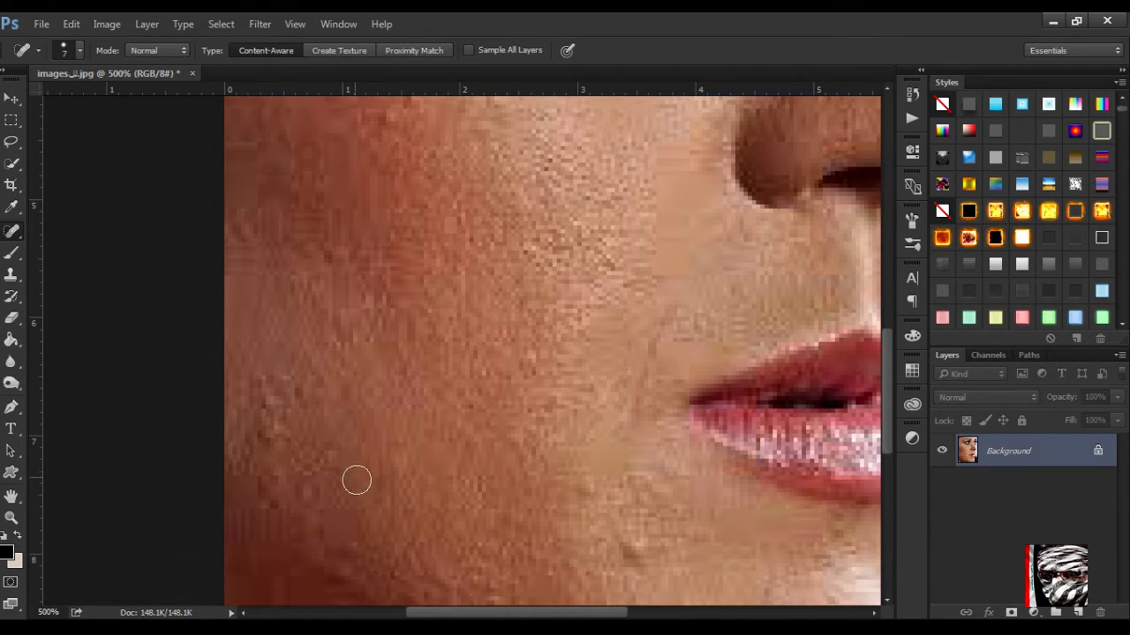
left_click(637, 553)
scroll(542, 504, "down", 3)
left_click(584, 572)
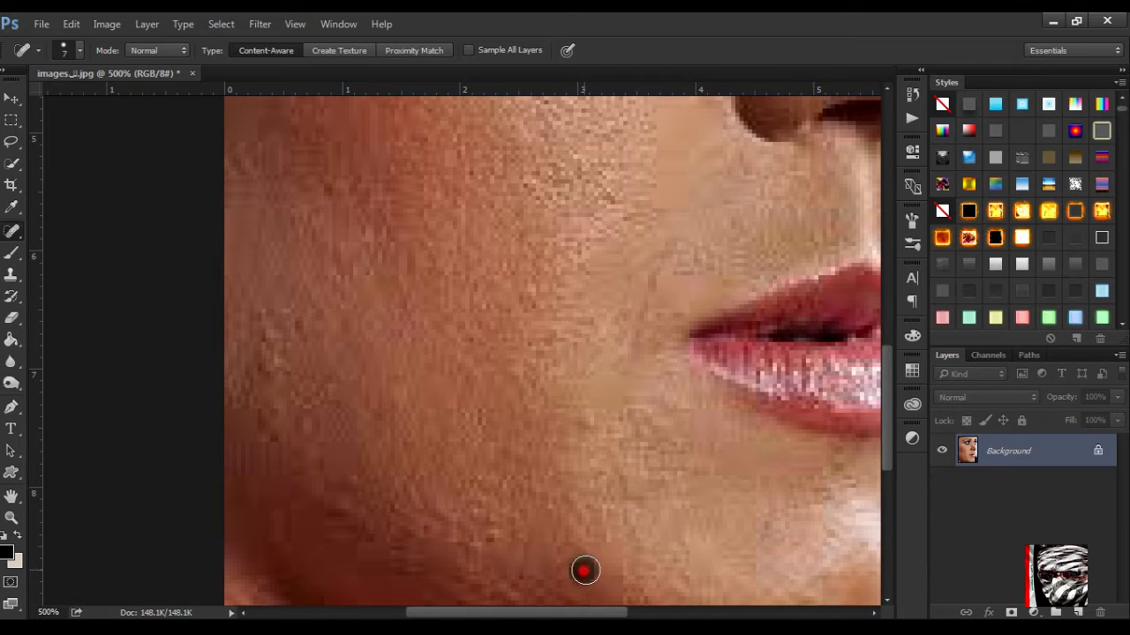
scroll(442, 451, "down", 2)
left_click(579, 372)
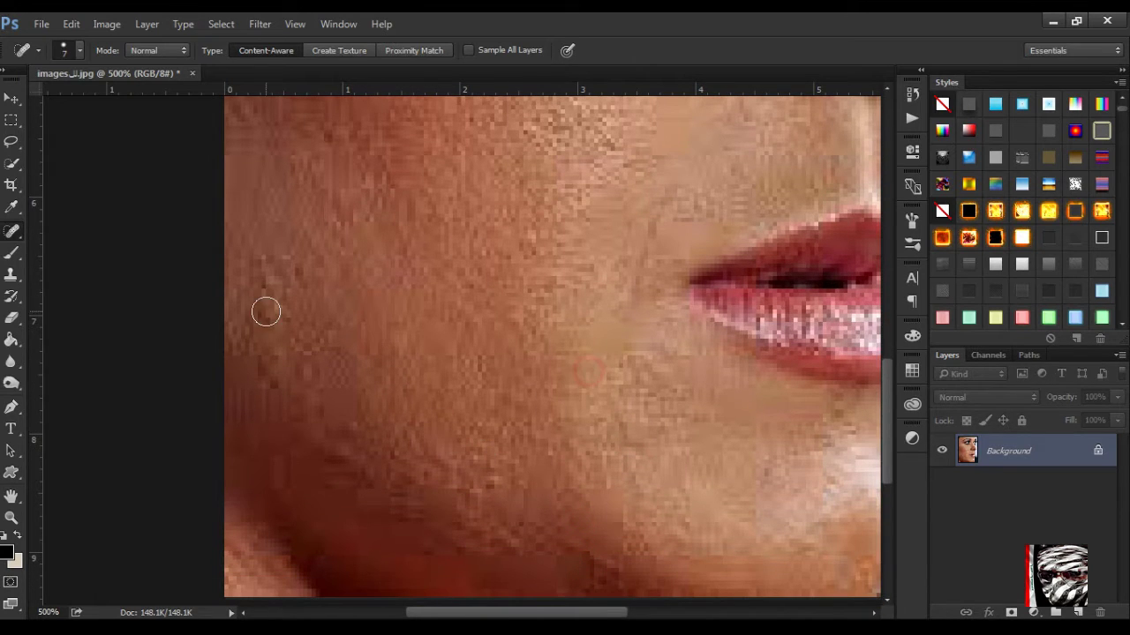
left_click(265, 309)
left_click(261, 280)
left_click(229, 337)
- Heal the spots along the lower cheek, jawline and upper-left cheek
scroll(259, 379, "down", 2)
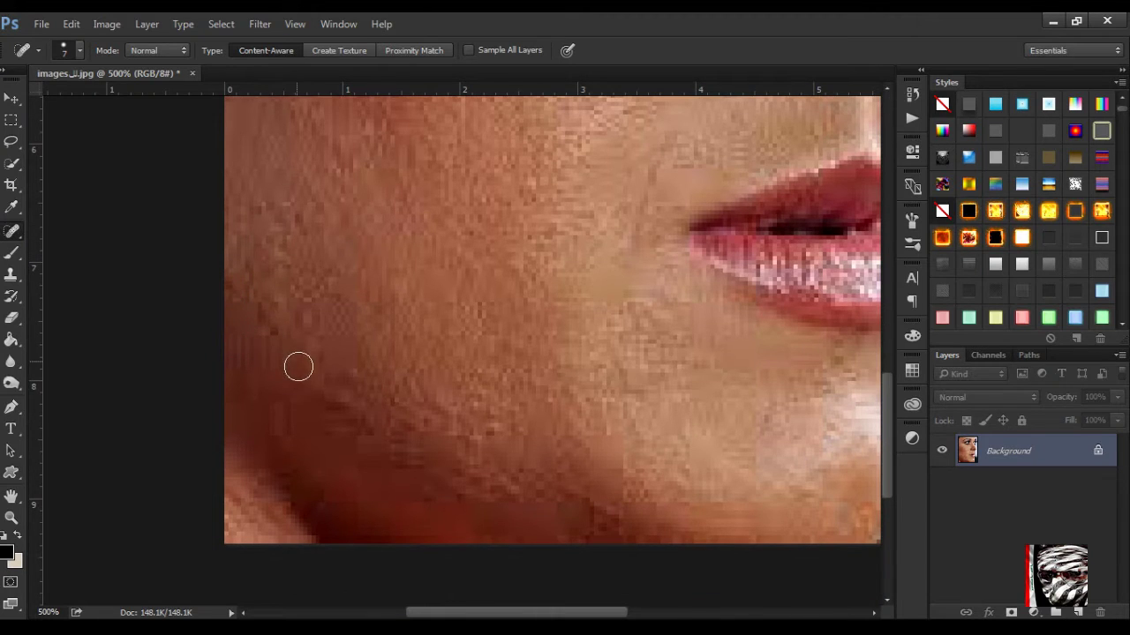
left_click(369, 418)
left_click(291, 220)
left_click(349, 370)
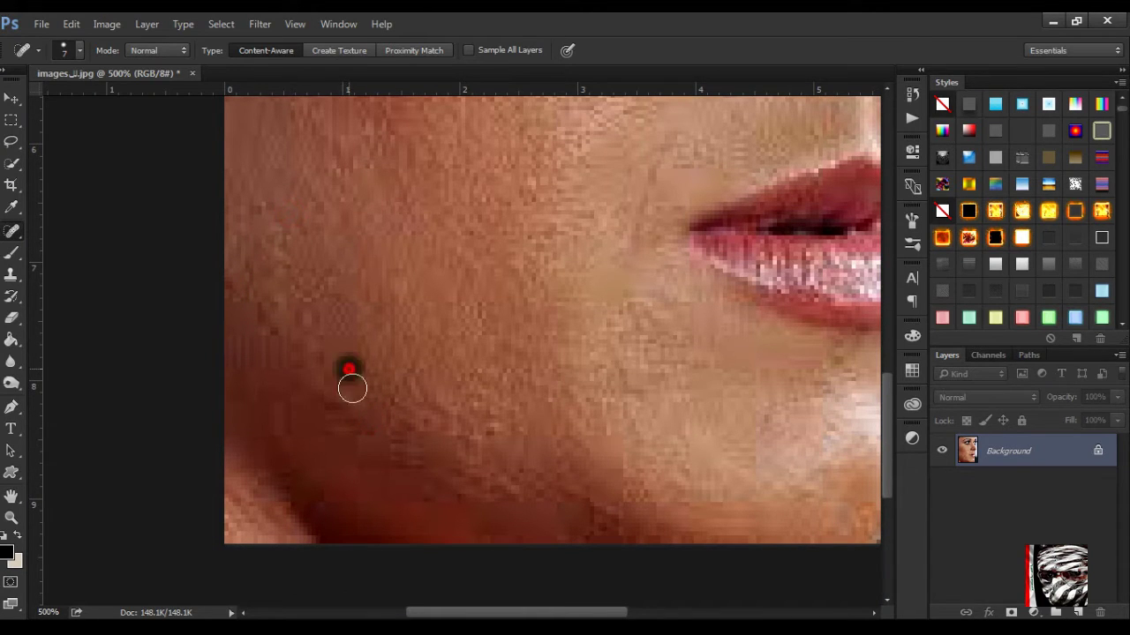
left_click(351, 399)
scroll(491, 442, "down", 1)
left_click(443, 384)
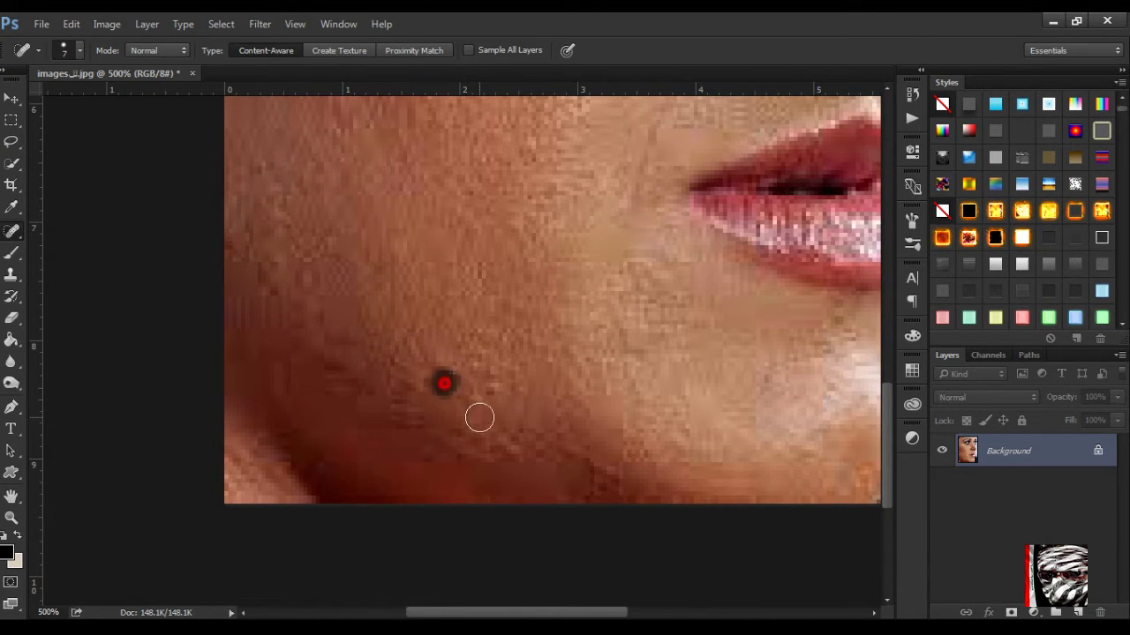
left_click(432, 357)
left_click(391, 354)
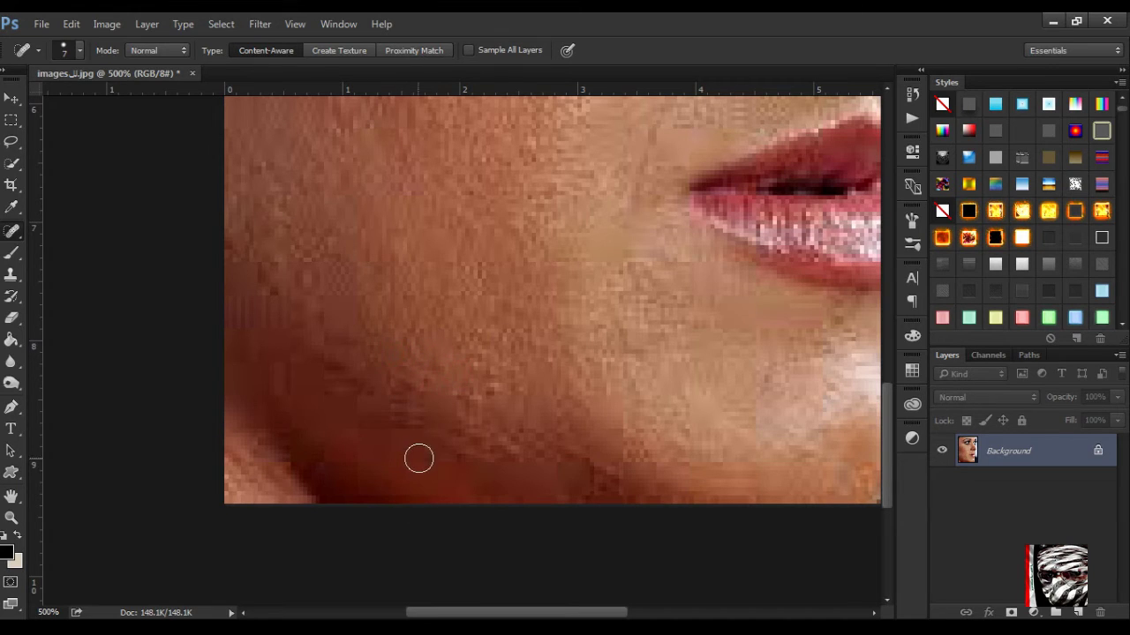
left_click(422, 456)
left_click(370, 388)
left_click(334, 369)
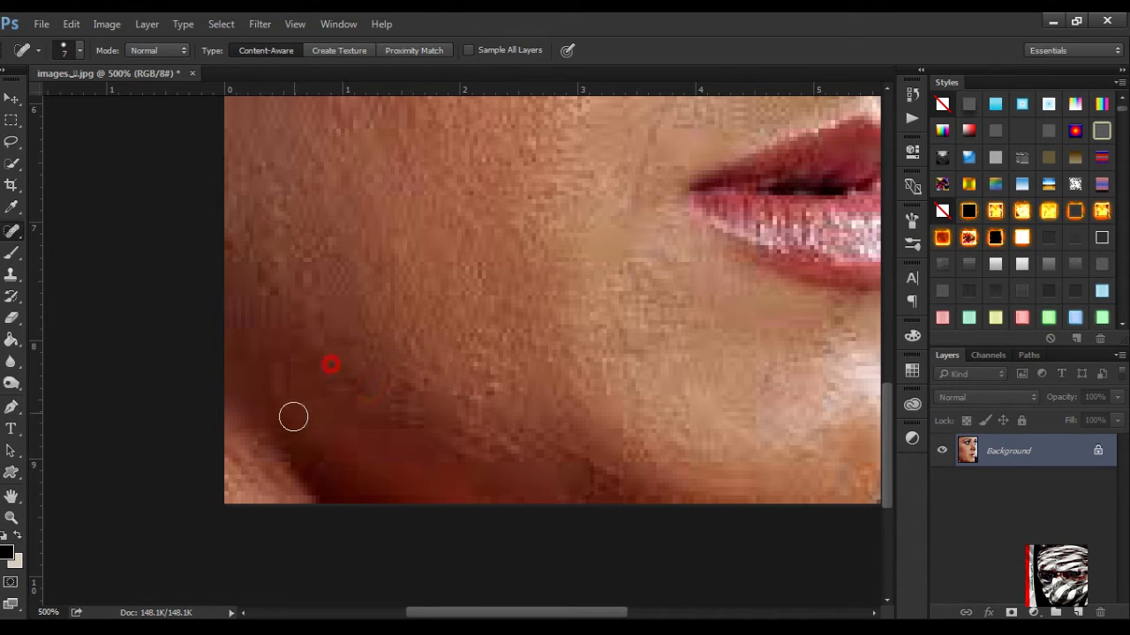
left_click(279, 458)
left_click(259, 176)
left_click(276, 203)
- Heal the remaining spots on the mid cheek and near the jaw edge
scroll(576, 398, "down", 1)
left_click(484, 344)
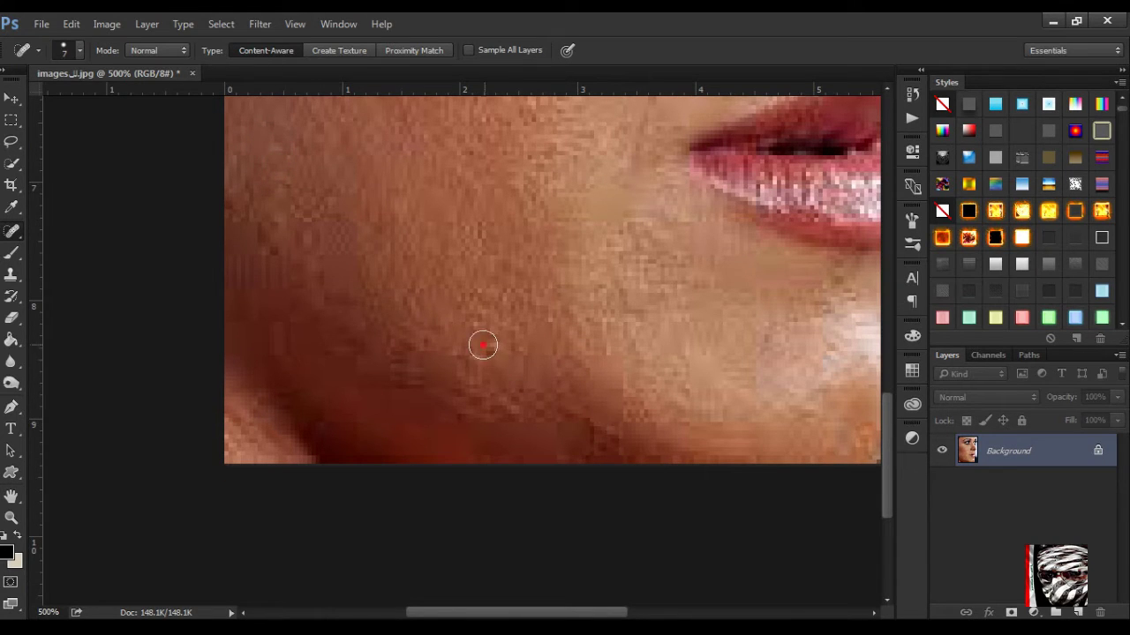
left_click(510, 411)
left_click(466, 386)
left_click(465, 411)
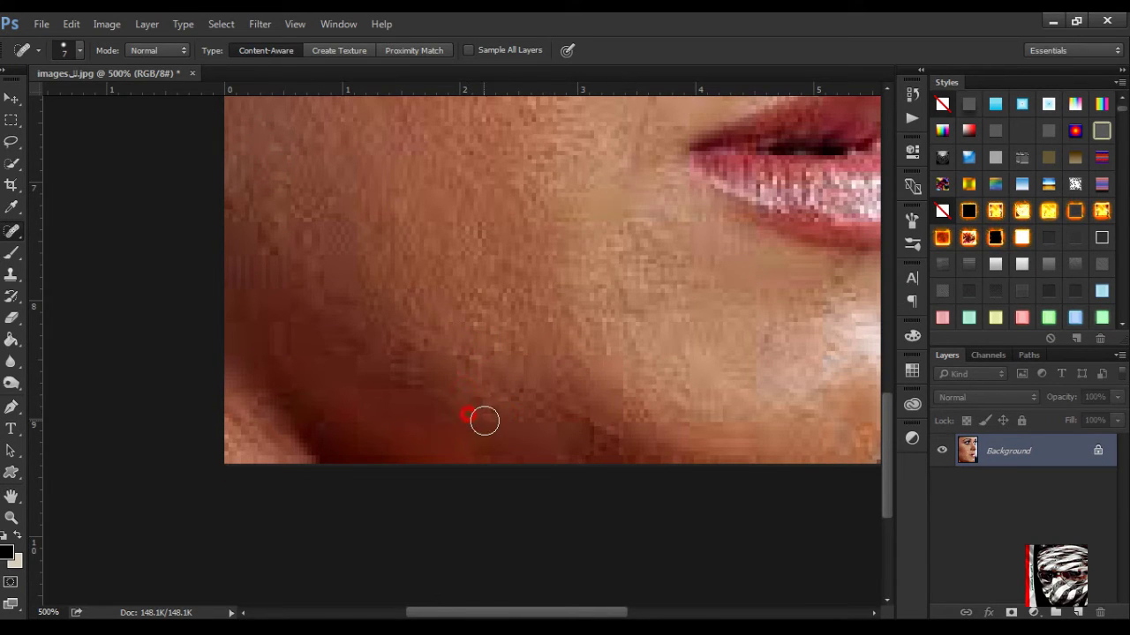
left_click(413, 333)
left_click(379, 308)
left_click(603, 429)
left_click(562, 409)
left_click(499, 371)
scroll(439, 383, "up", 1)
scroll(445, 379, "up", 2)
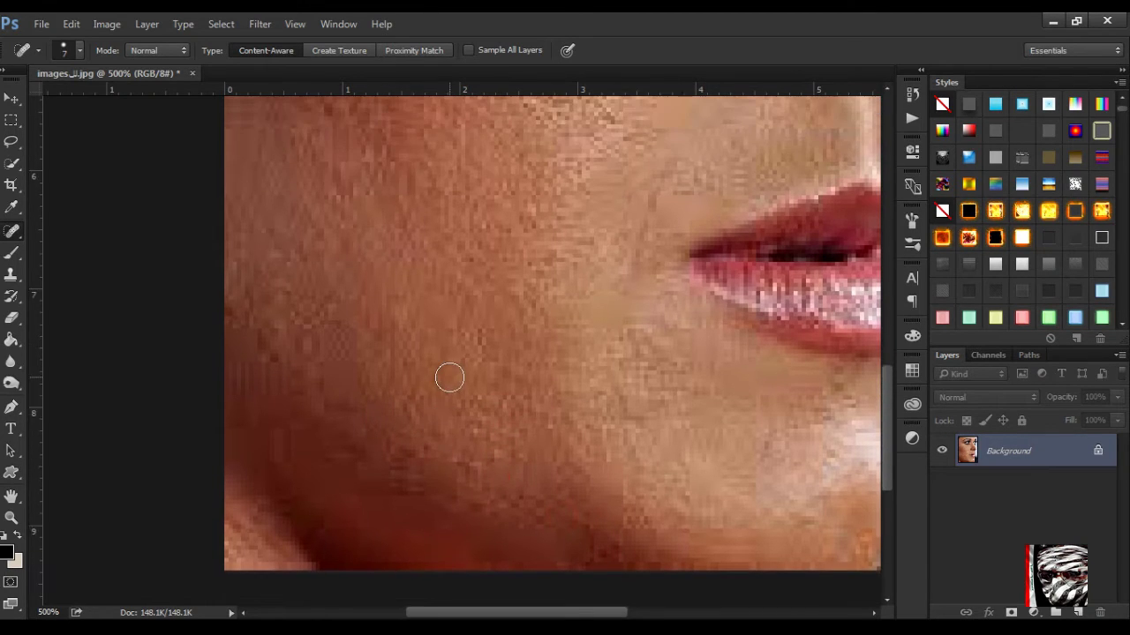
scroll(450, 389, "up", 1)
- Zoom out to 200% so the whole face is visible
left_click(11, 518)
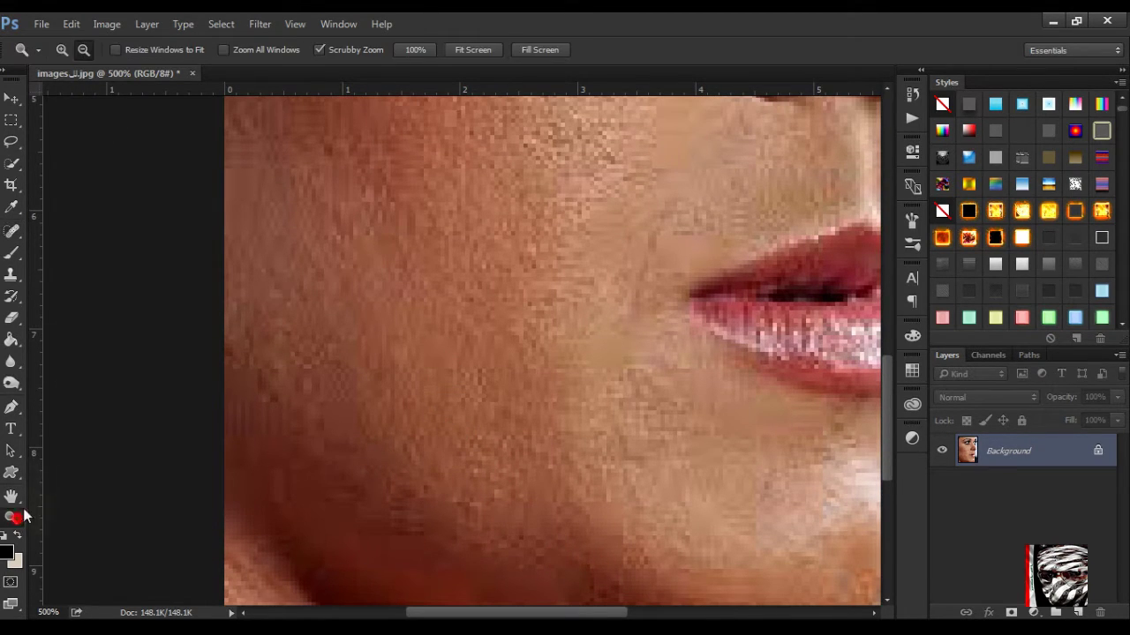
left_click(84, 49)
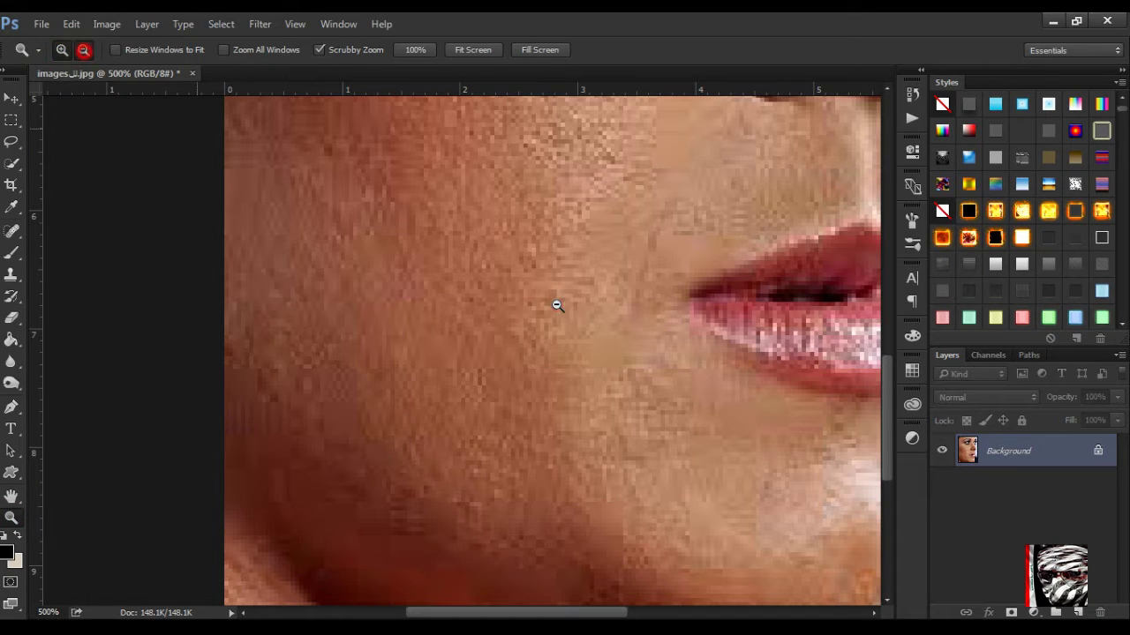
left_click(555, 302)
left_click(532, 295)
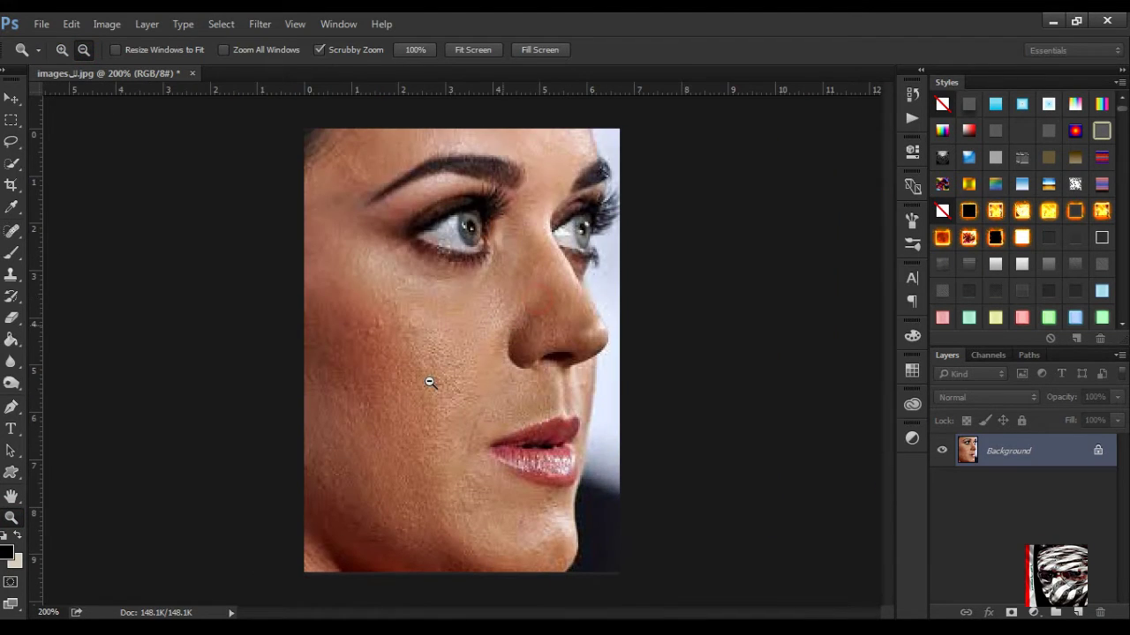
- Heal two remaining small spots on the cheek with the Spot Healing Brush
left_click(11, 231)
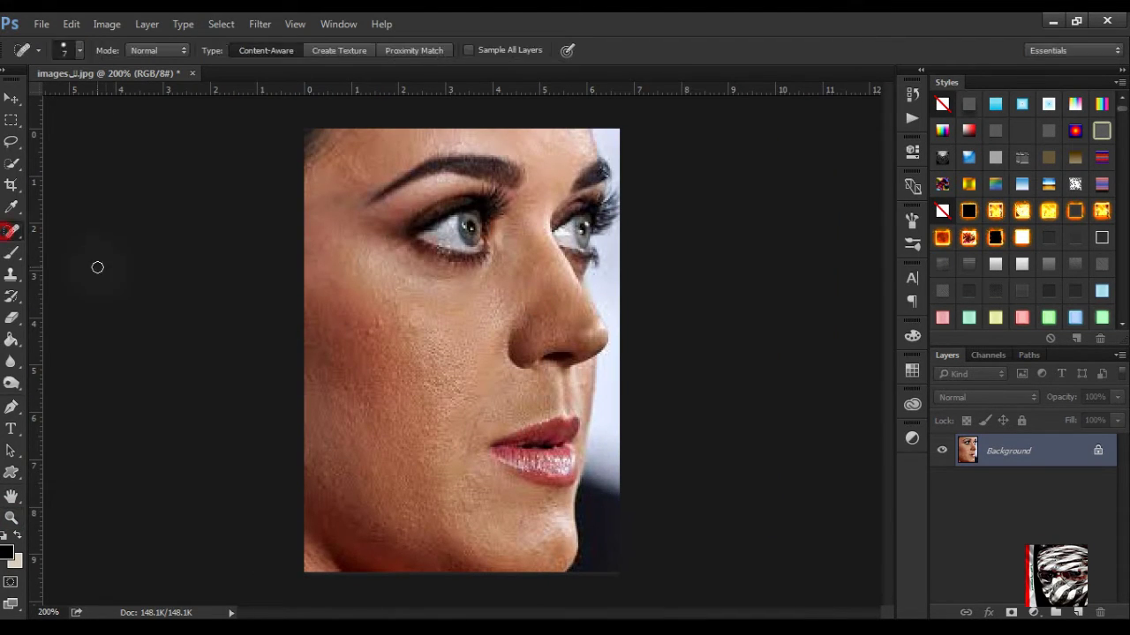
left_click(370, 333)
left_click(380, 322)
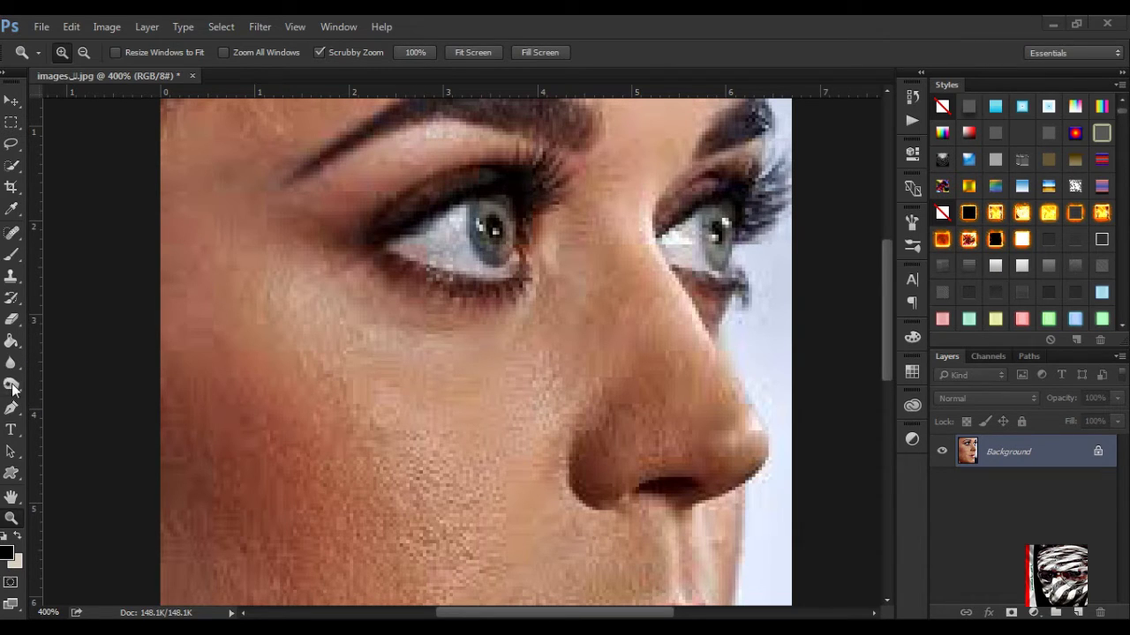
- Switch to a 24 px Burn tool and darken the tail of the eyebrow
left_click(11, 385)
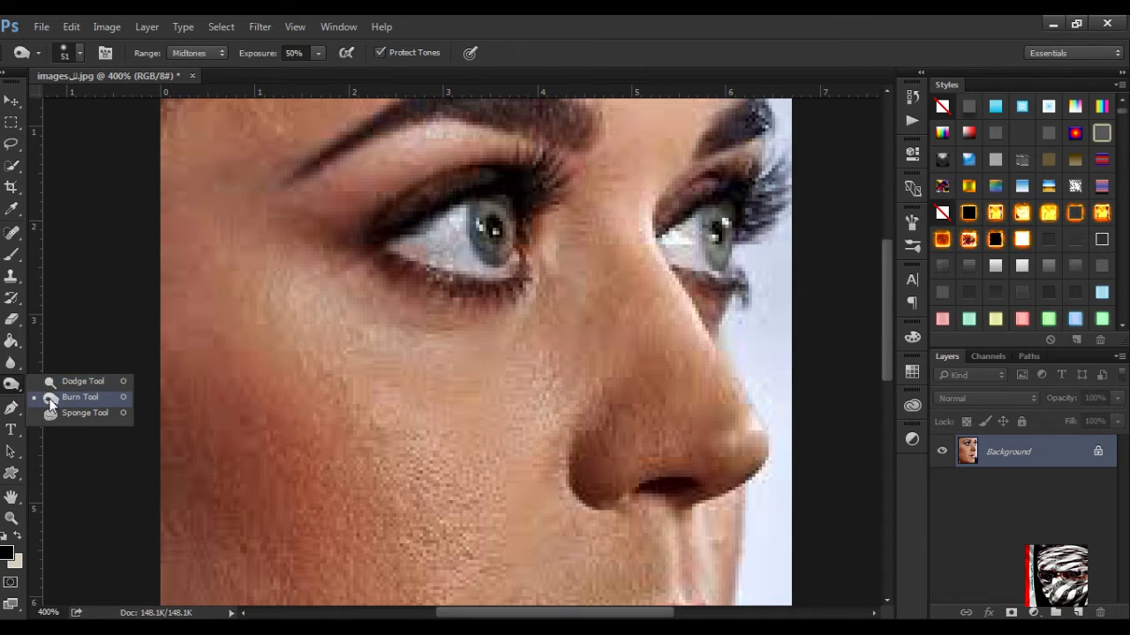
left_click(50, 399)
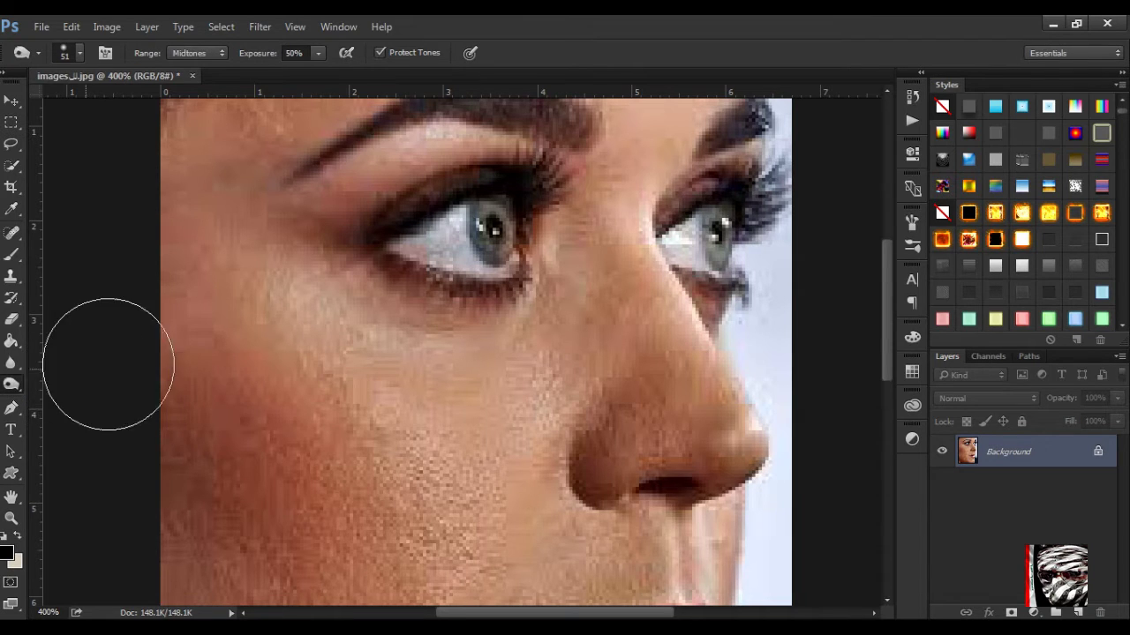
right_click(385, 269)
left_click_drag(495, 312, 479, 310)
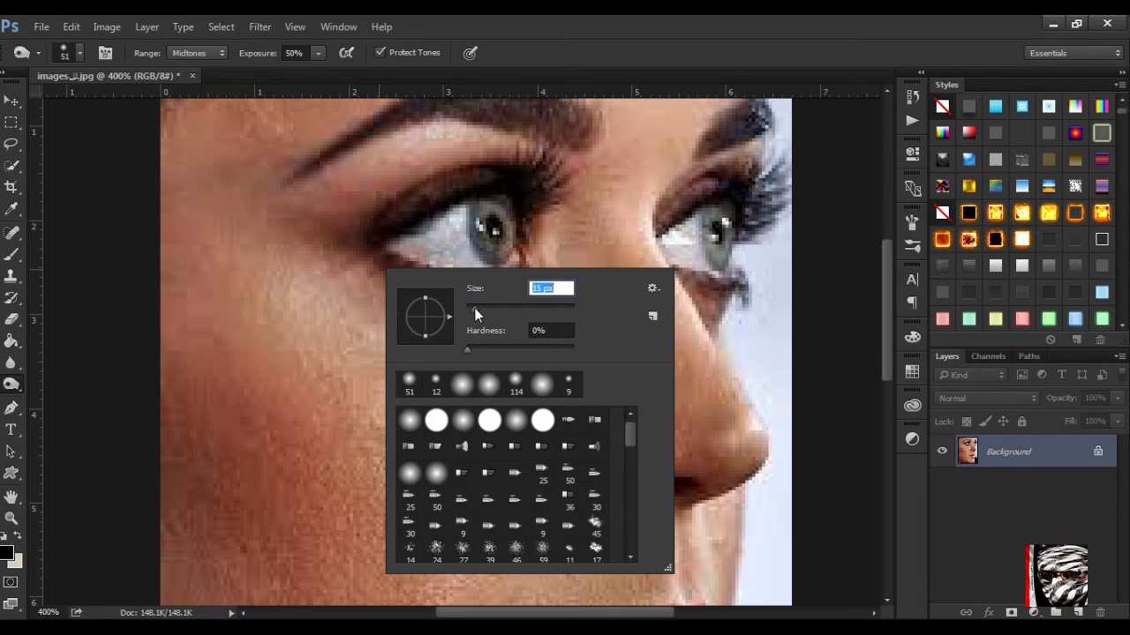
left_click_drag(888, 299, 883, 264)
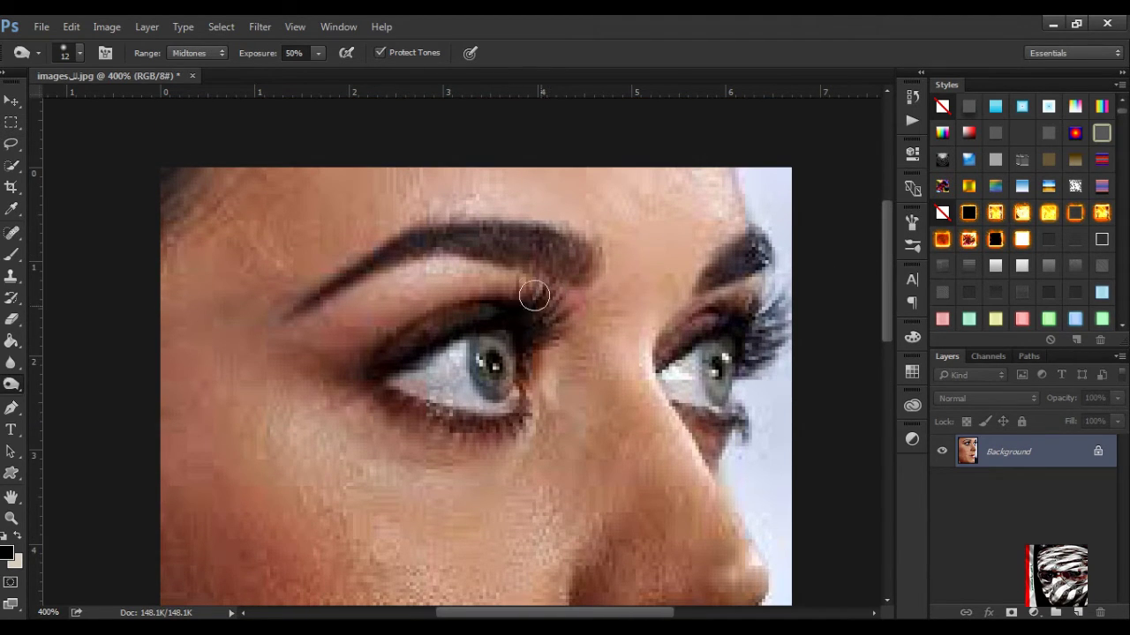
scroll(534, 287, "up", 2)
scroll(507, 260, "up", 3)
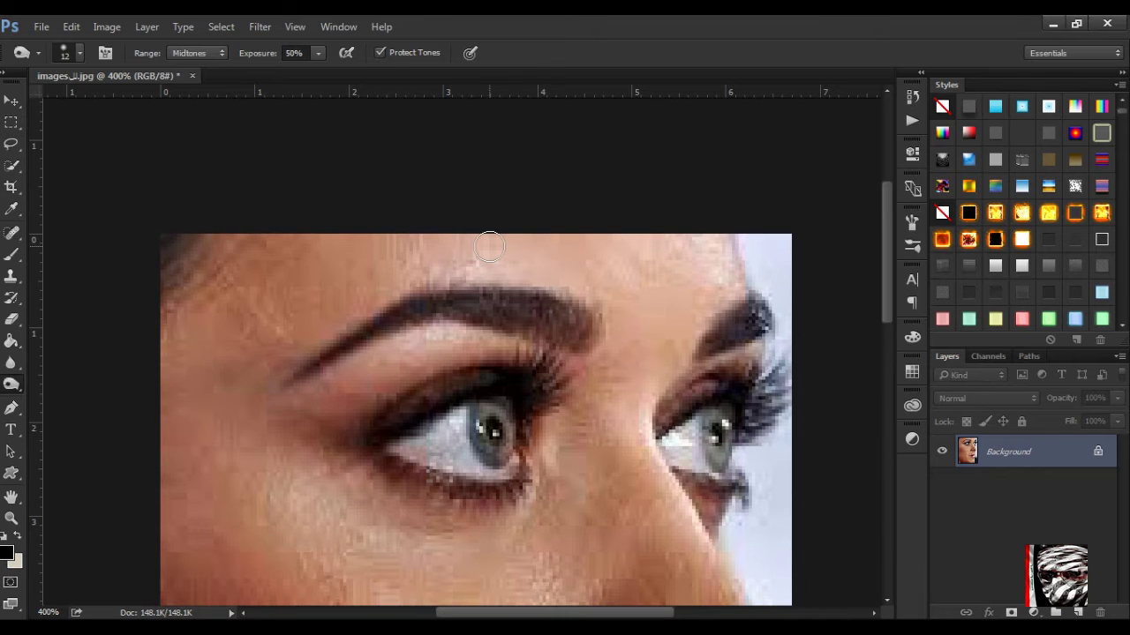
scroll(503, 251, "down", 2)
scroll(533, 257, "down", 1)
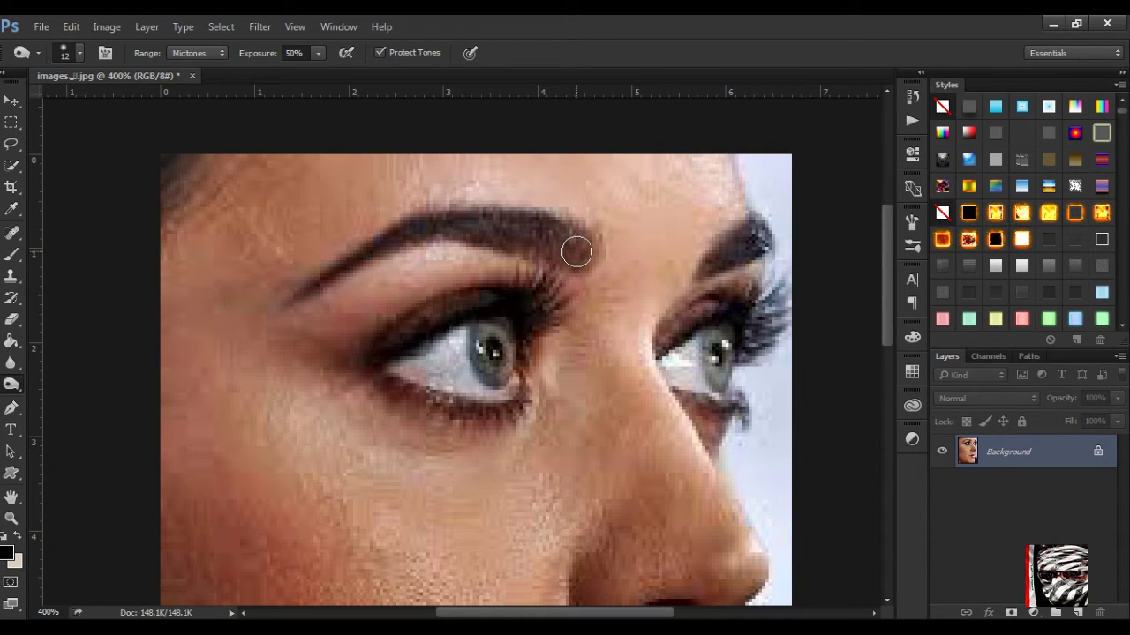
mouse_move(576, 252)
left_mouse_down()
mouse_move(504, 222)
mouse_move(553, 239)
left_mouse_up()
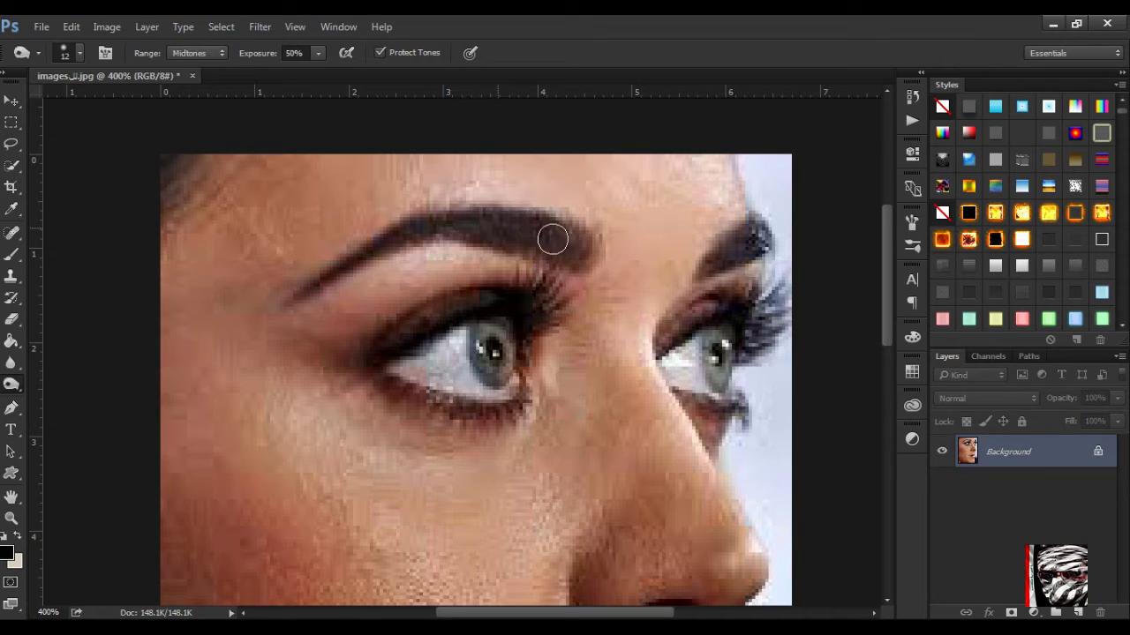
- Resize the Burn brush to 11 px and darken the eyebrow along its length
right_click(734, 250)
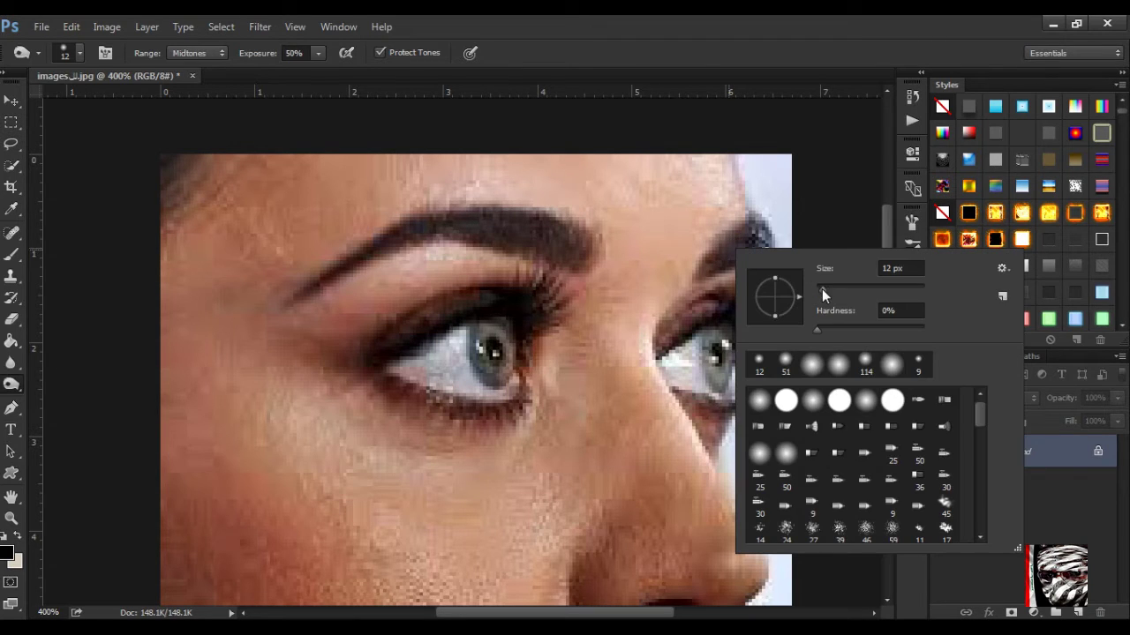
left_click_drag(822, 288, 818, 288)
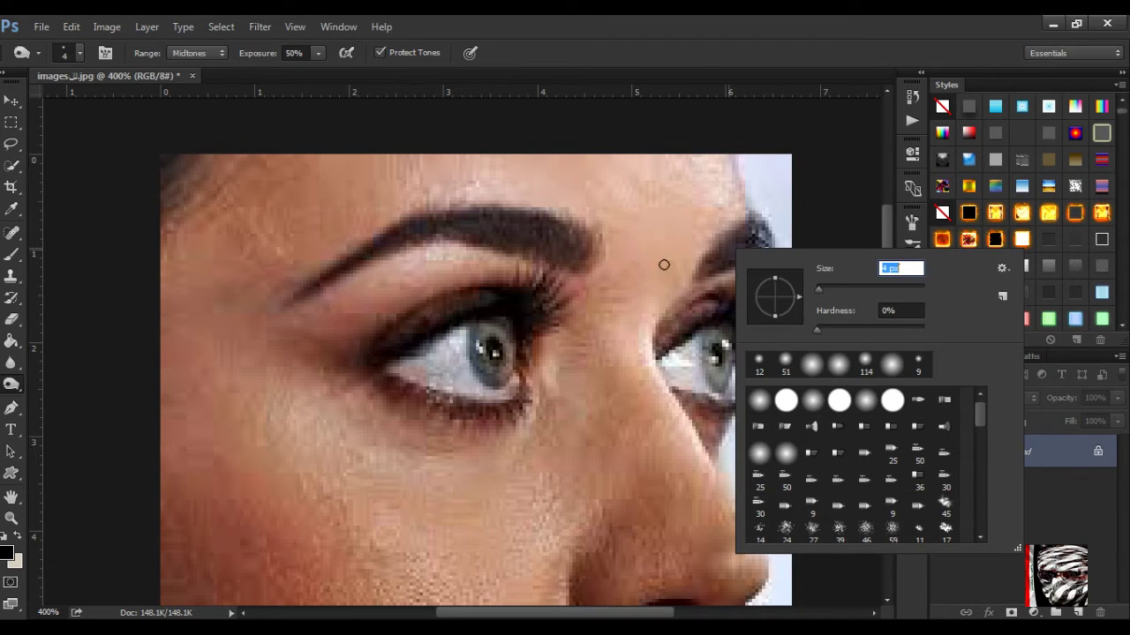
type("11")
key("Return")
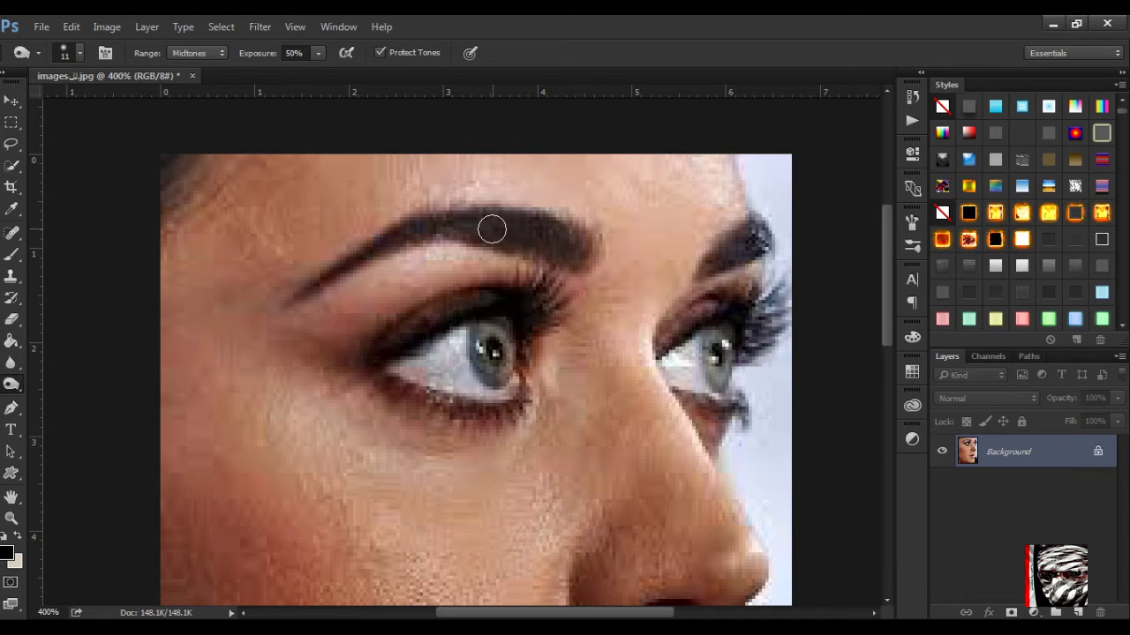
mouse_move(492, 230)
left_mouse_down()
mouse_move(403, 227)
mouse_move(380, 242)
left_mouse_up()
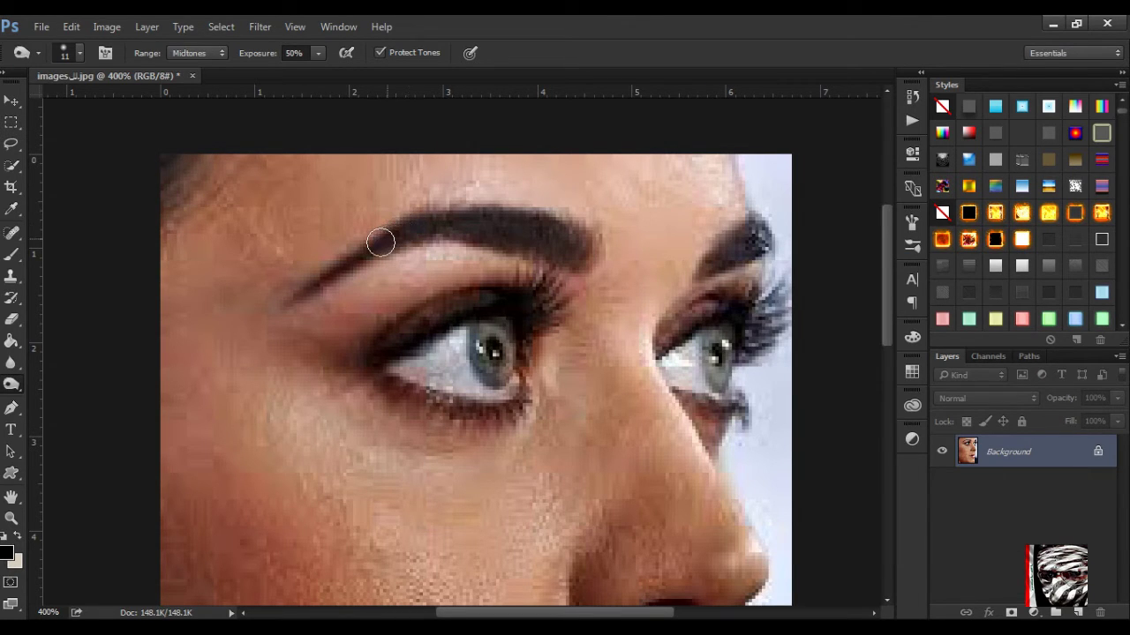
- Resize the Burn brush to 6 px and darken the eyelash tips beside the far eye
right_click(382, 241)
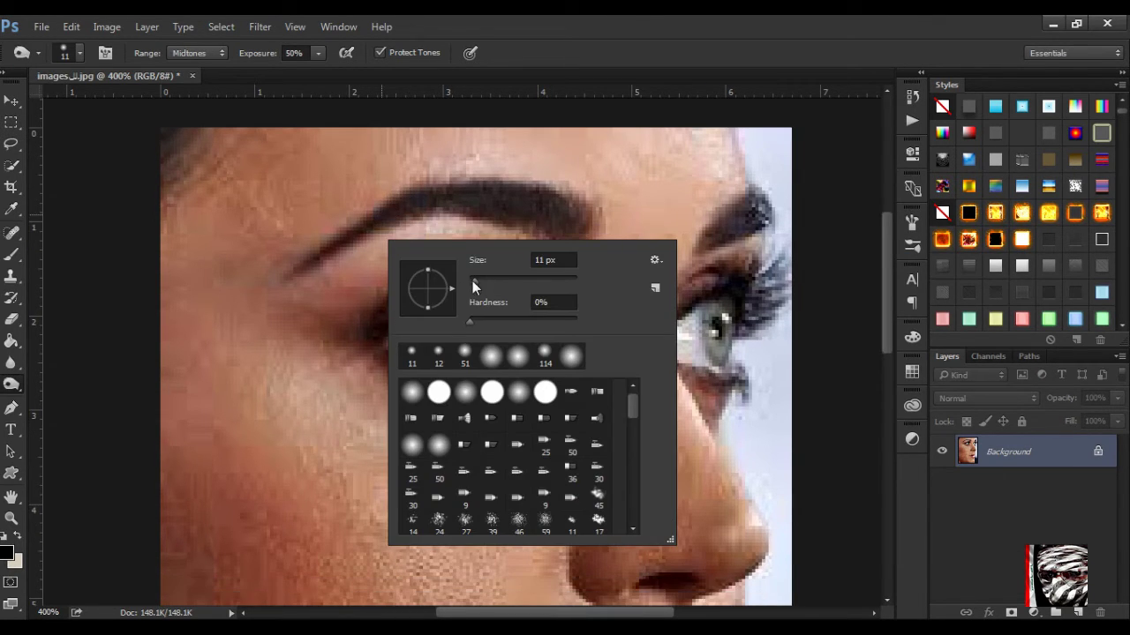
type("6")
key("Return")
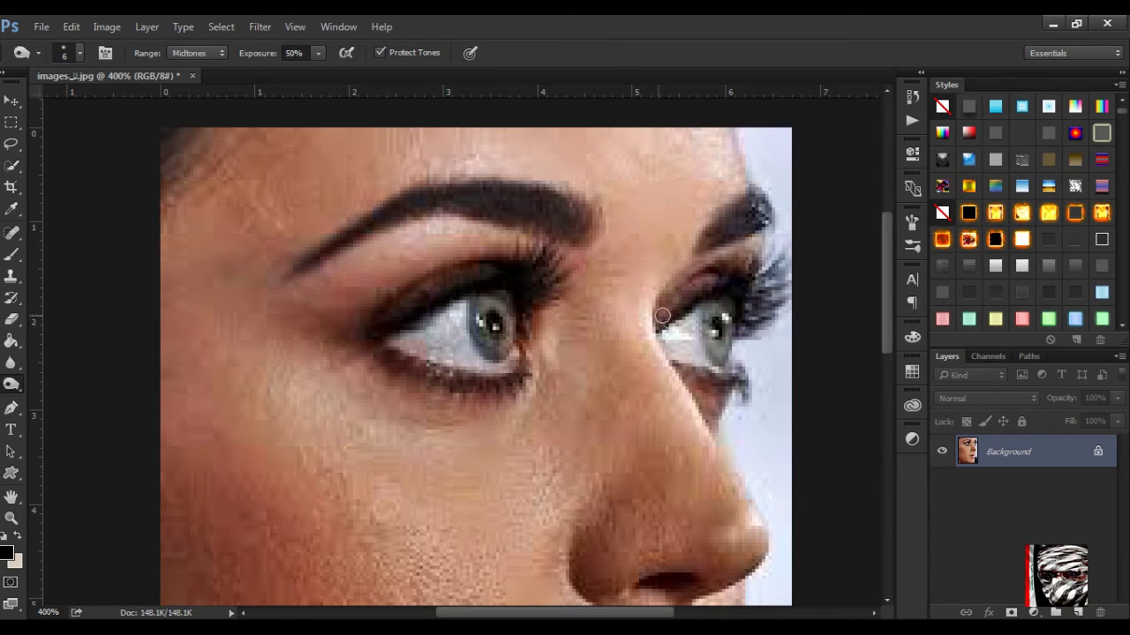
left_click_drag(664, 324, 747, 315)
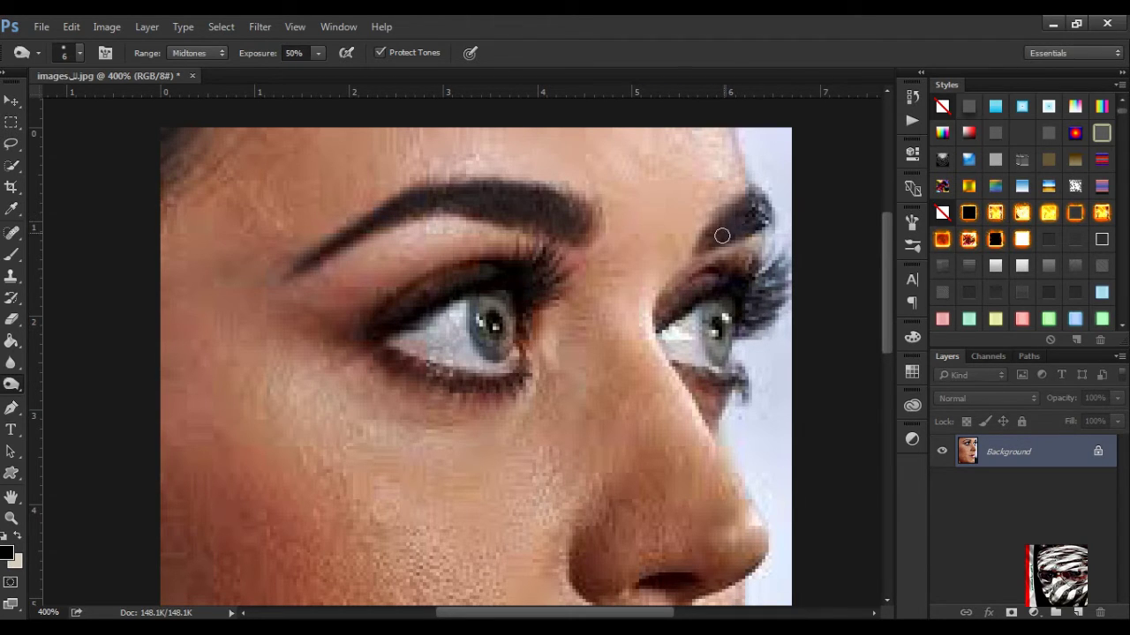
right_click(11, 385)
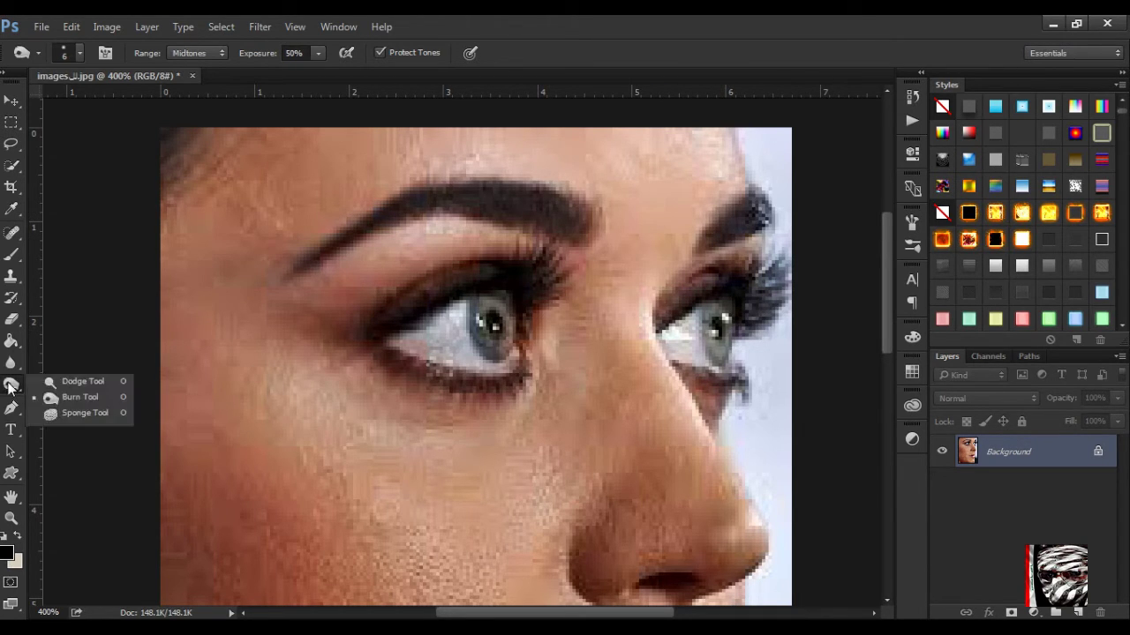
- Brighten the whites of both eyes with a 13 px Dodge brush
left_click(53, 384)
right_click(471, 361)
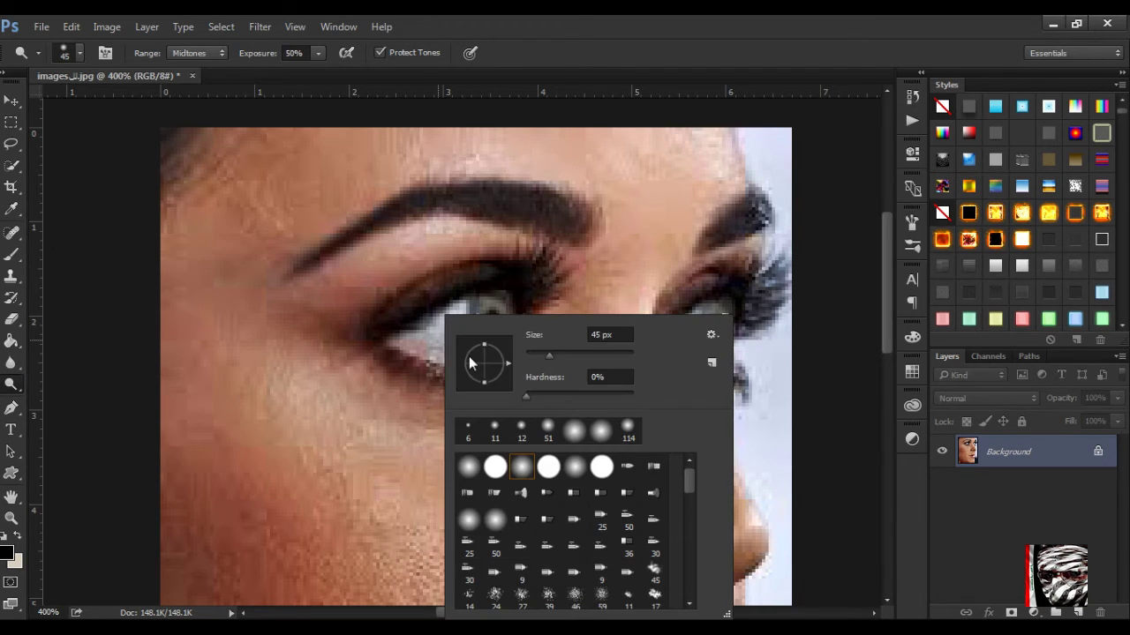
left_click_drag(553, 356, 532, 357)
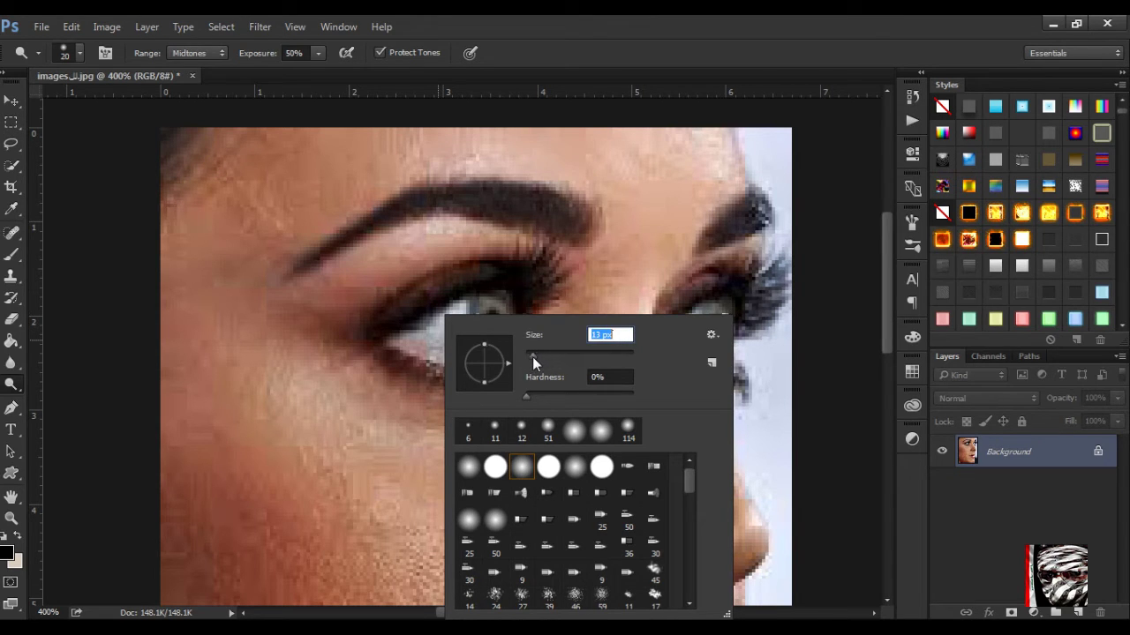
key("Return")
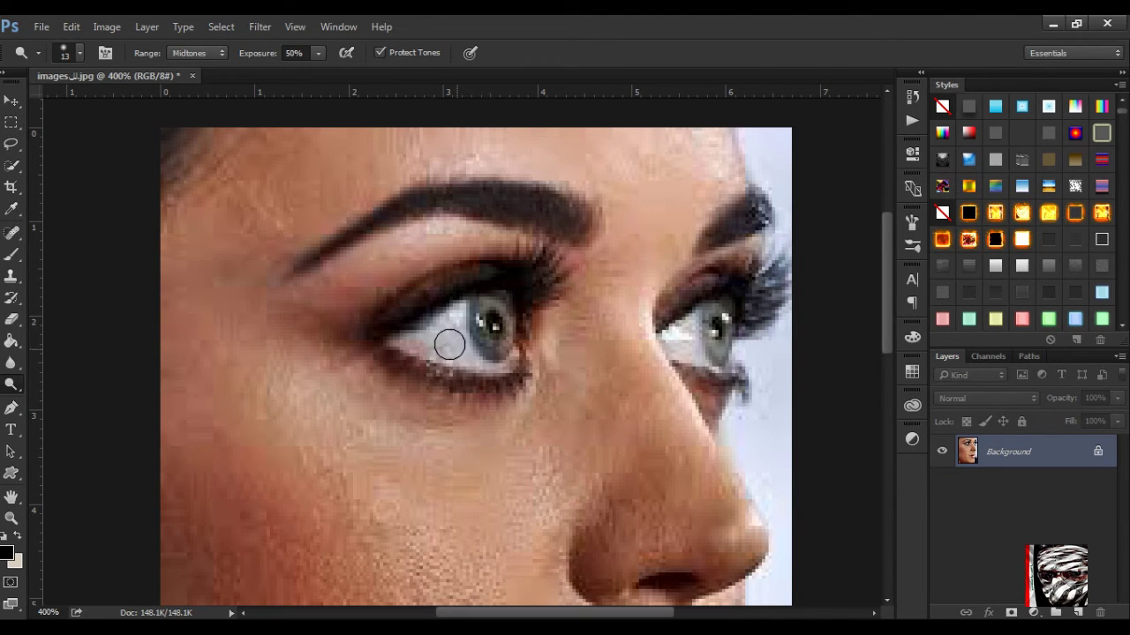
mouse_move(443, 328)
left_mouse_down()
mouse_move(416, 342)
mouse_move(463, 356)
left_mouse_up()
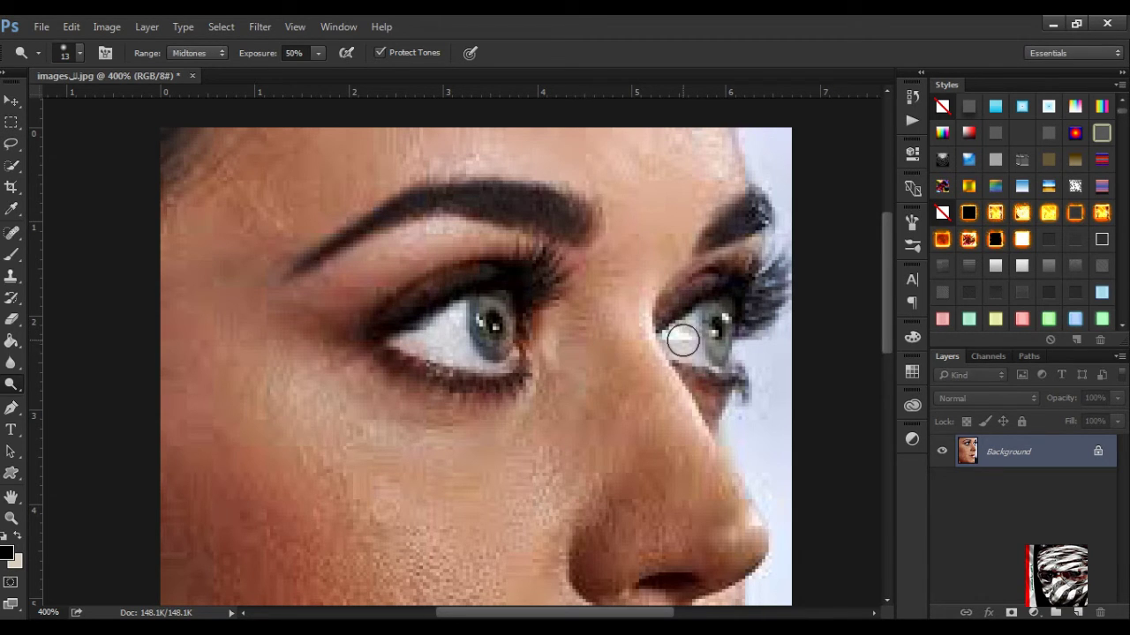
mouse_move(680, 335)
left_mouse_down()
mouse_move(670, 346)
mouse_move(680, 335)
left_mouse_up()
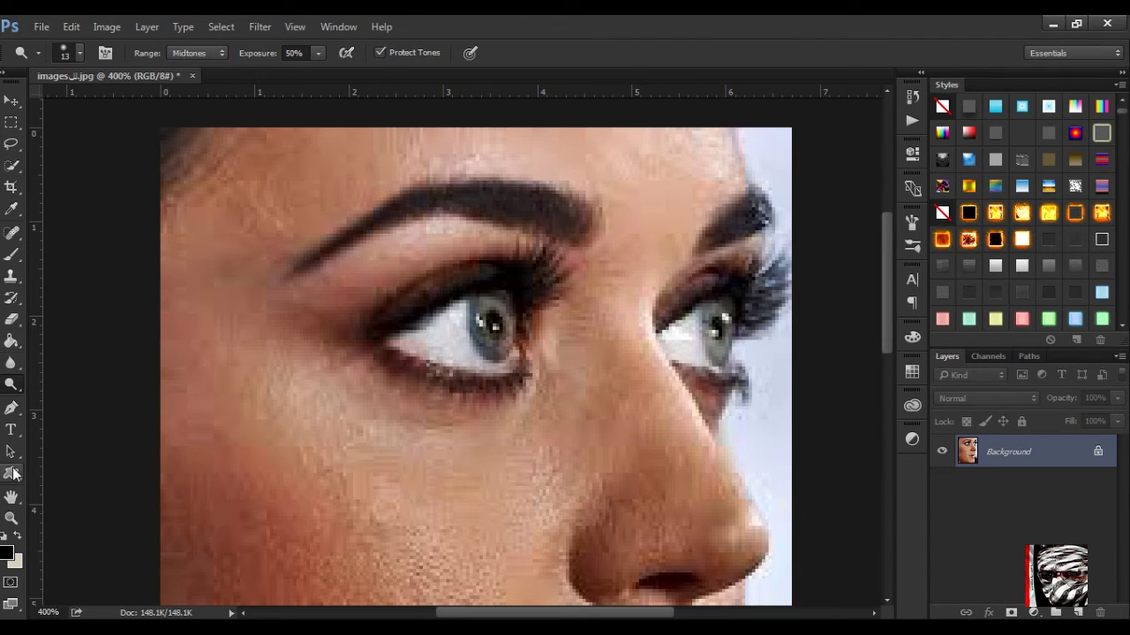
- Zoom out to 200% to show the whole face, then open the Filter menu
left_click(14, 515)
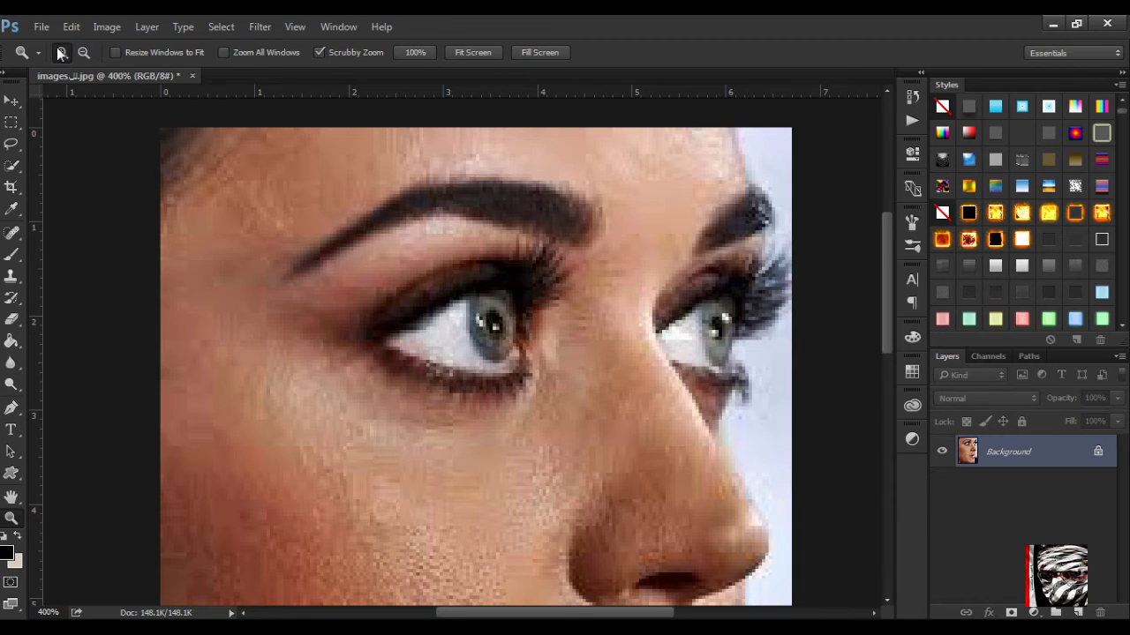
left_click(380, 296, "alt")
left_click(436, 396, "alt")
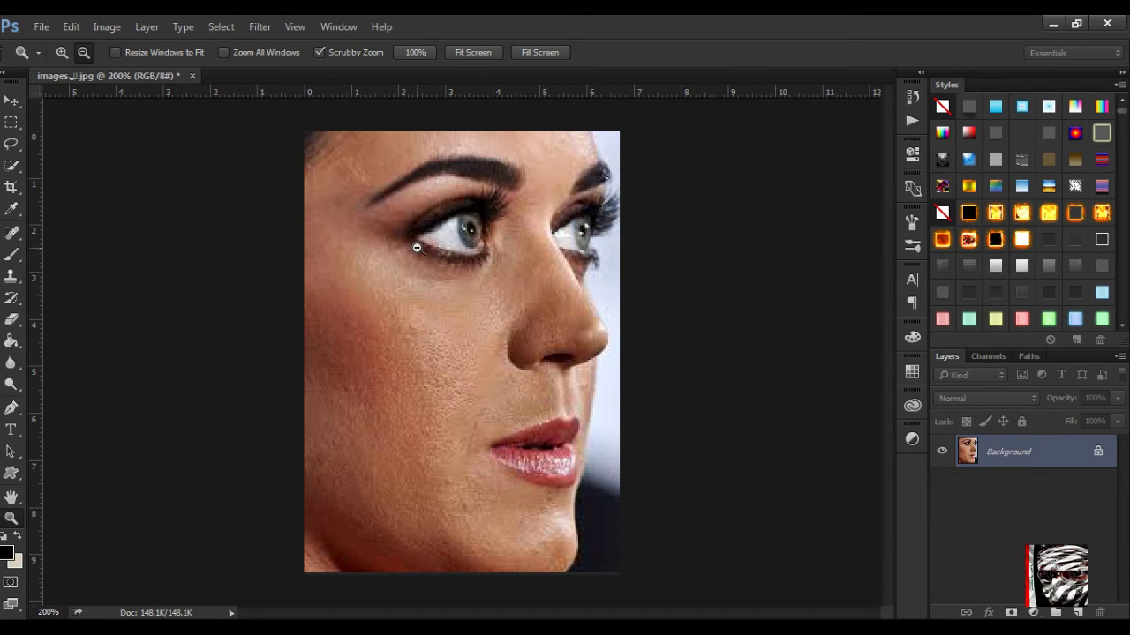
left_click(253, 28)
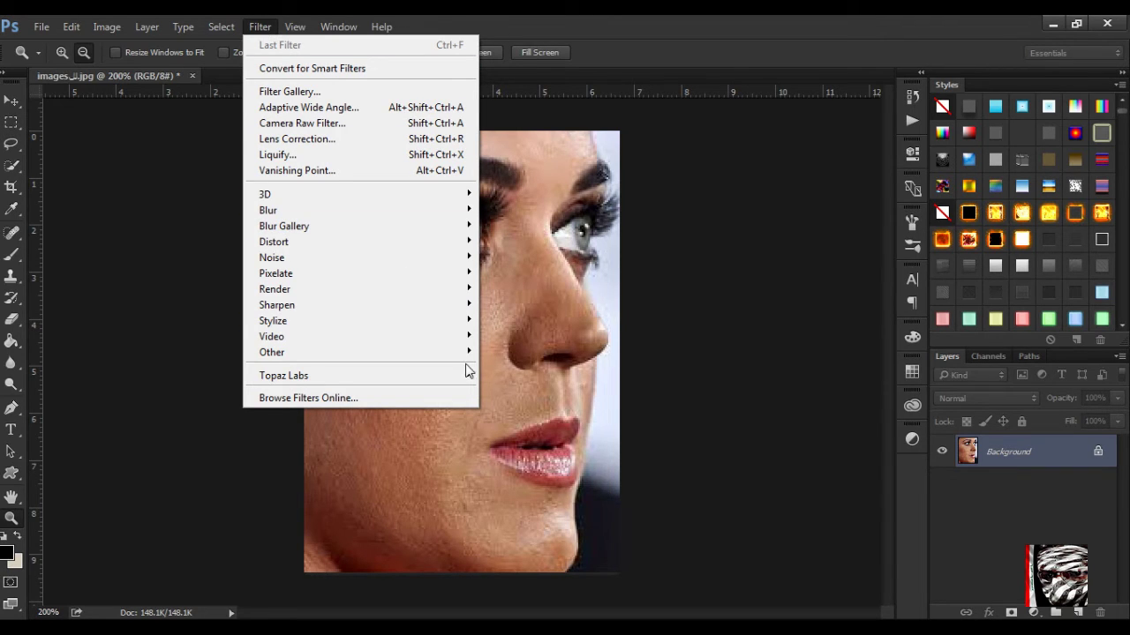
mouse_move(283, 375)
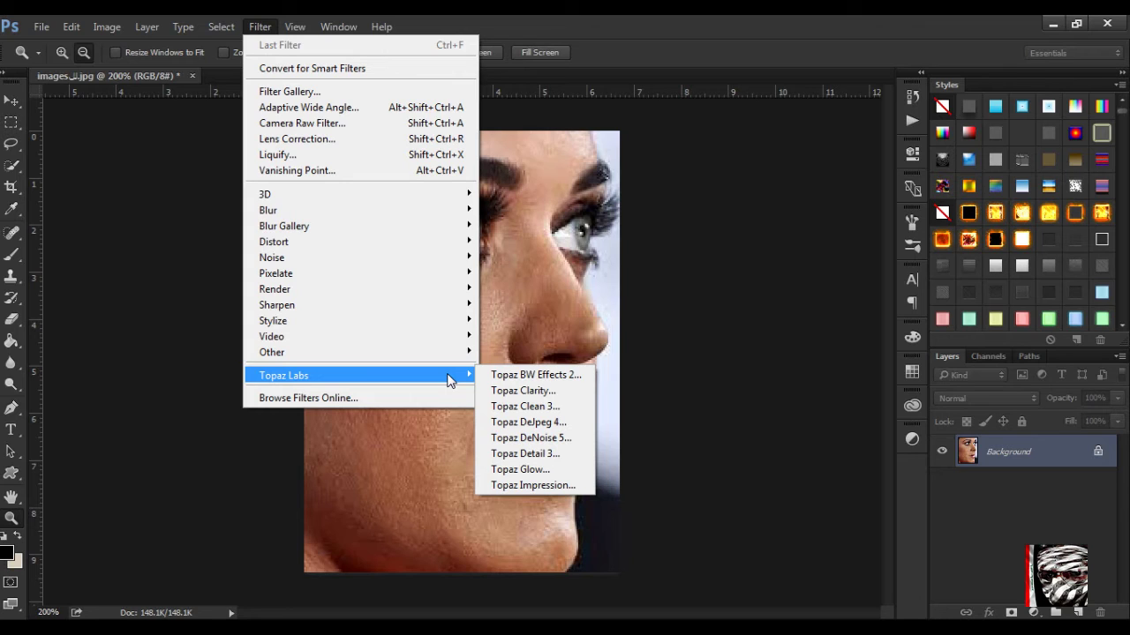
- Apply Topaz Clean 3's Cartoon Collection 'Cartooned' preset with Strength lowered to 0
left_click(528, 410)
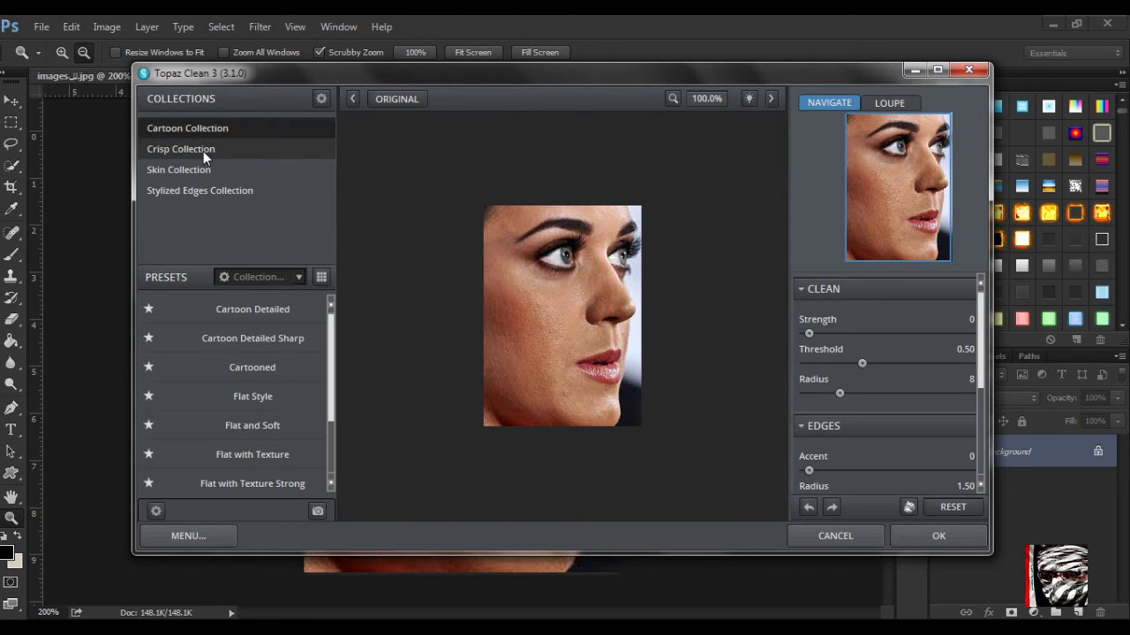
left_click(203, 150)
left_click(209, 129)
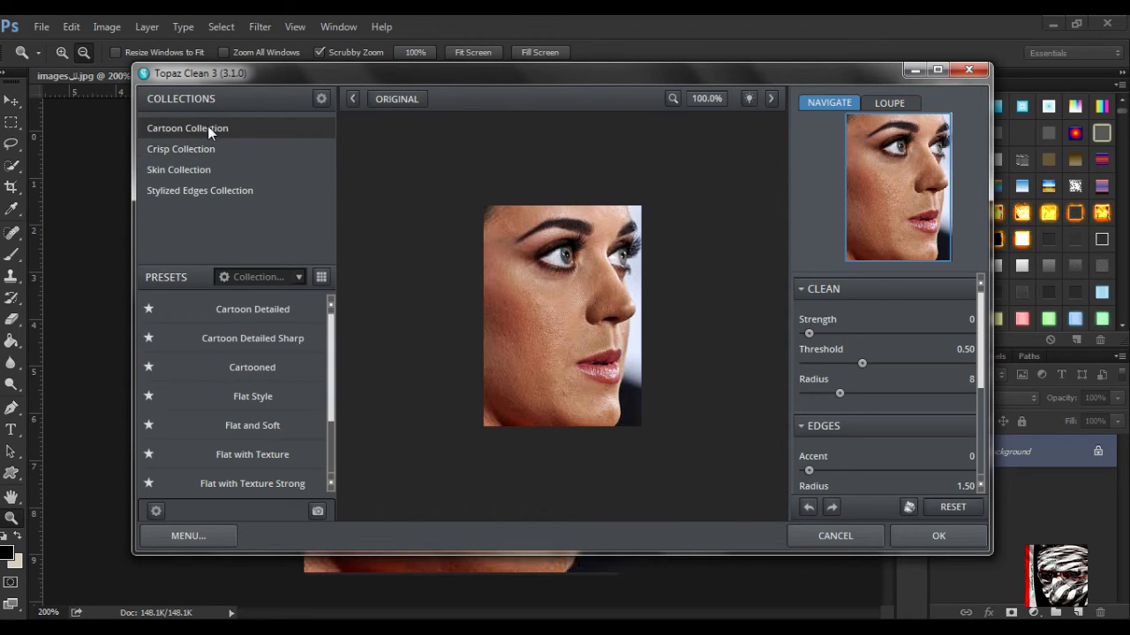
left_click(259, 308)
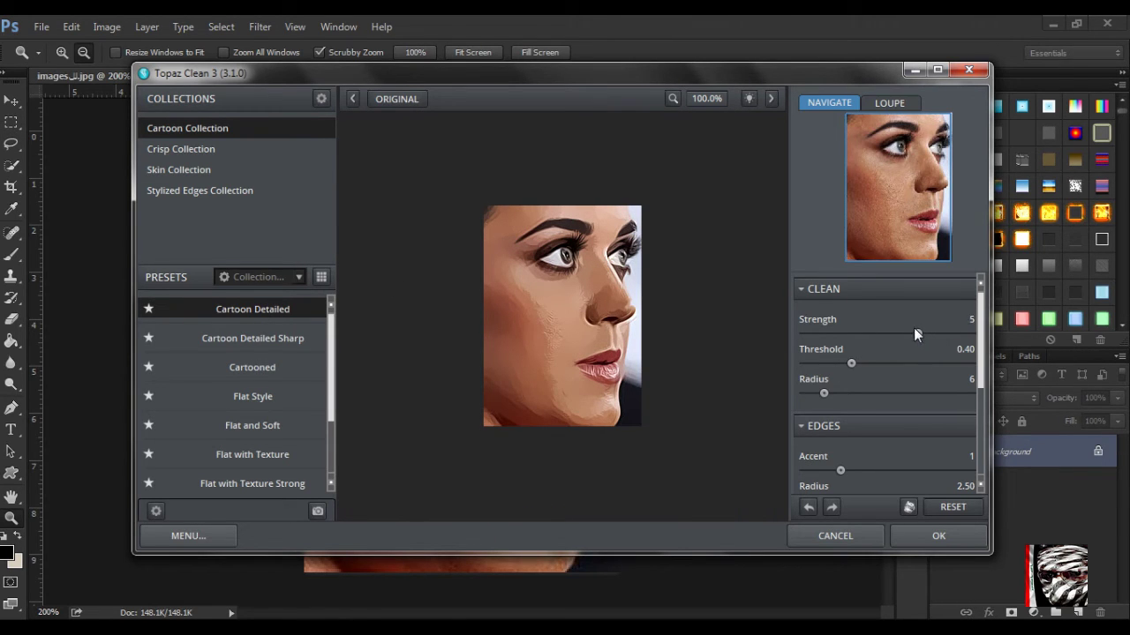
left_click_drag(915, 329, 899, 331)
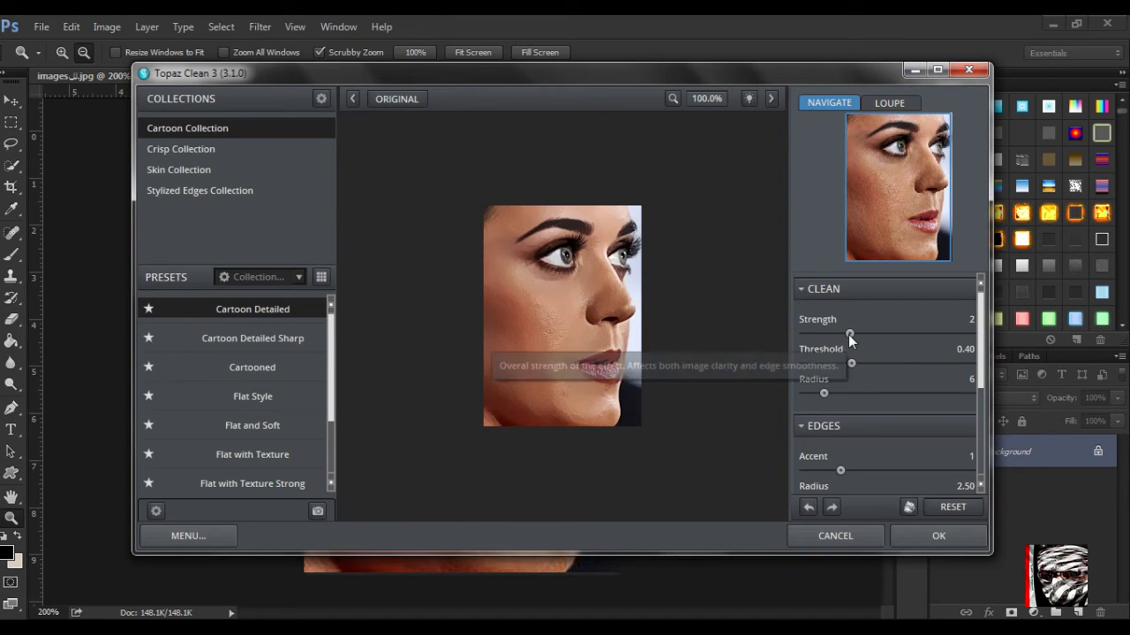
left_click_drag(848, 335, 838, 333)
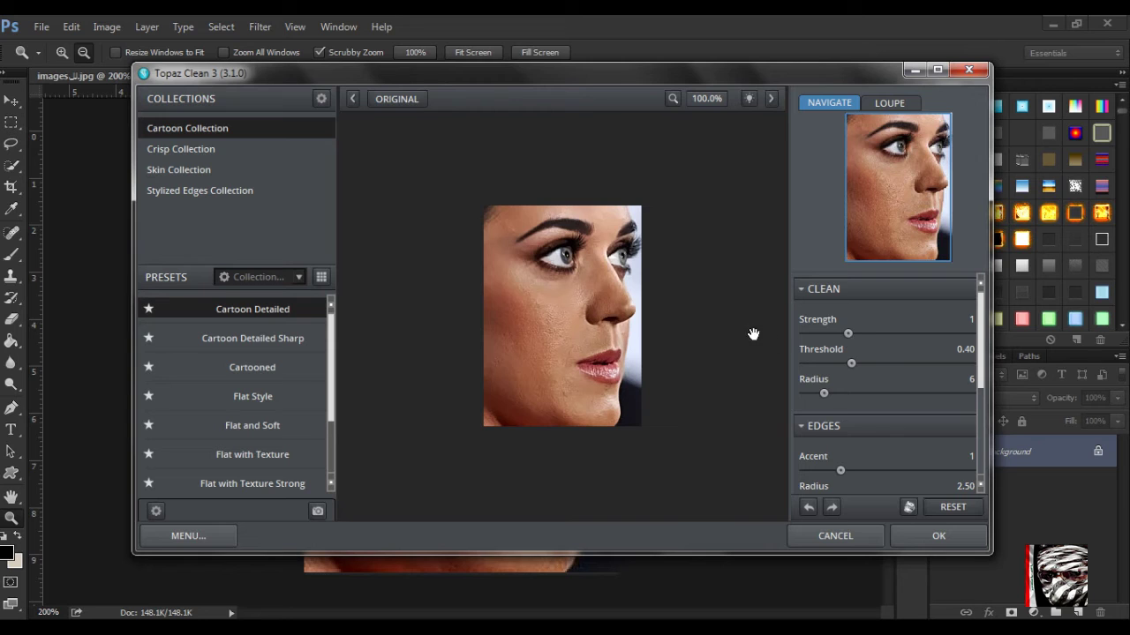
left_click(274, 338)
left_click(271, 368)
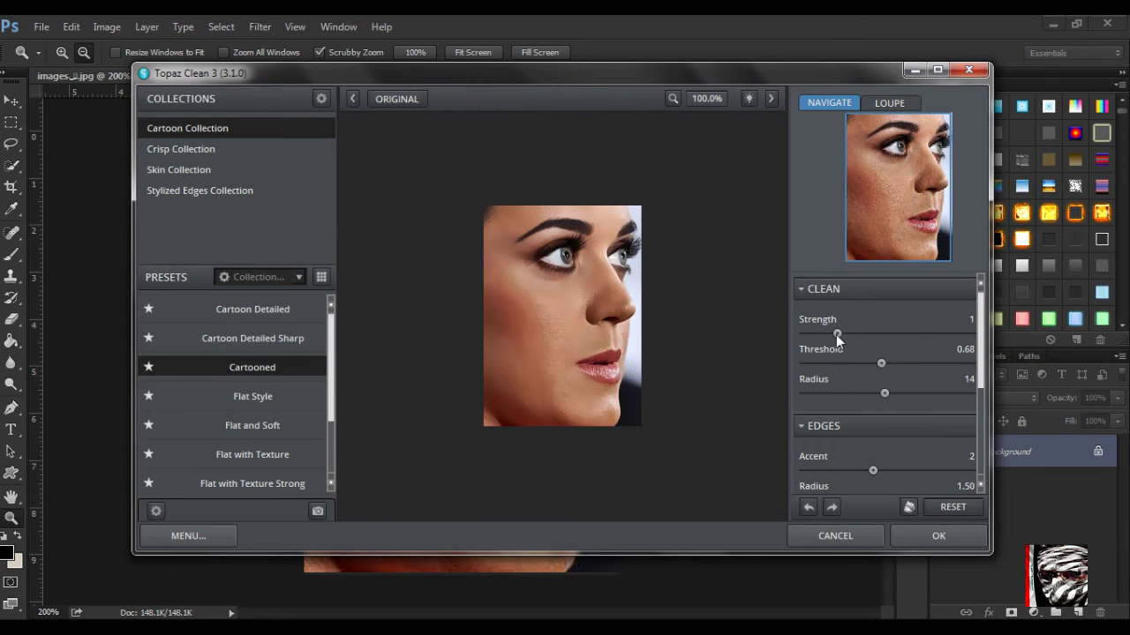
left_click_drag(837, 334, 827, 333)
left_click(938, 538)
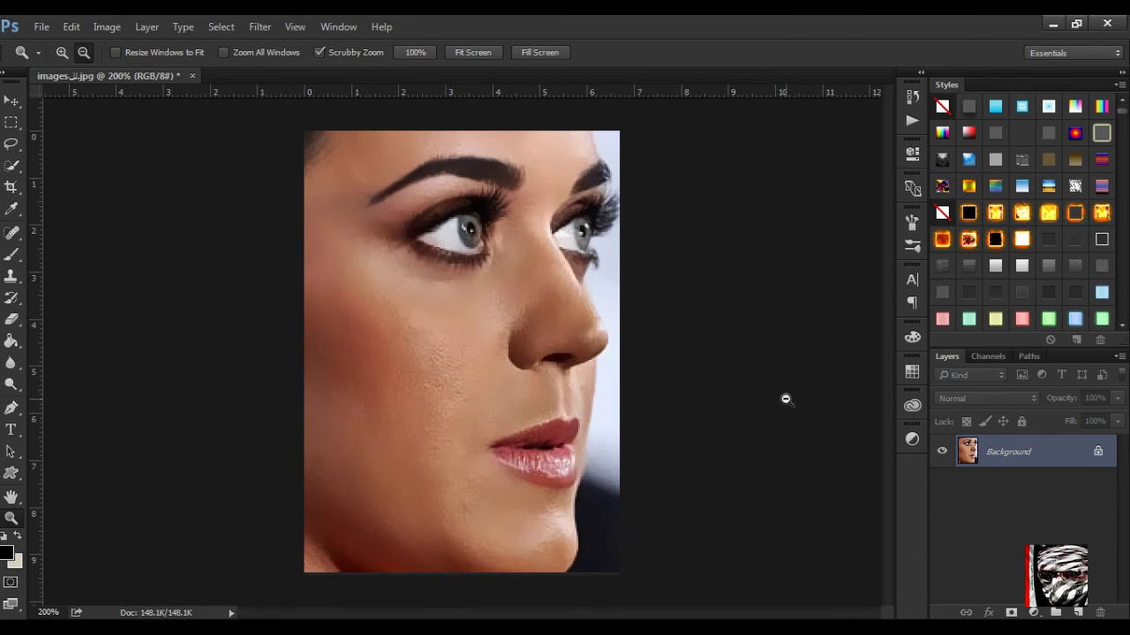
- Duplicate Background and add a Curves layer with raised black point and lowered white point
mouse_move(1053, 462)
left_mouse_down()
mouse_move(1053, 583)
mouse_move(1078, 613)
left_mouse_up()
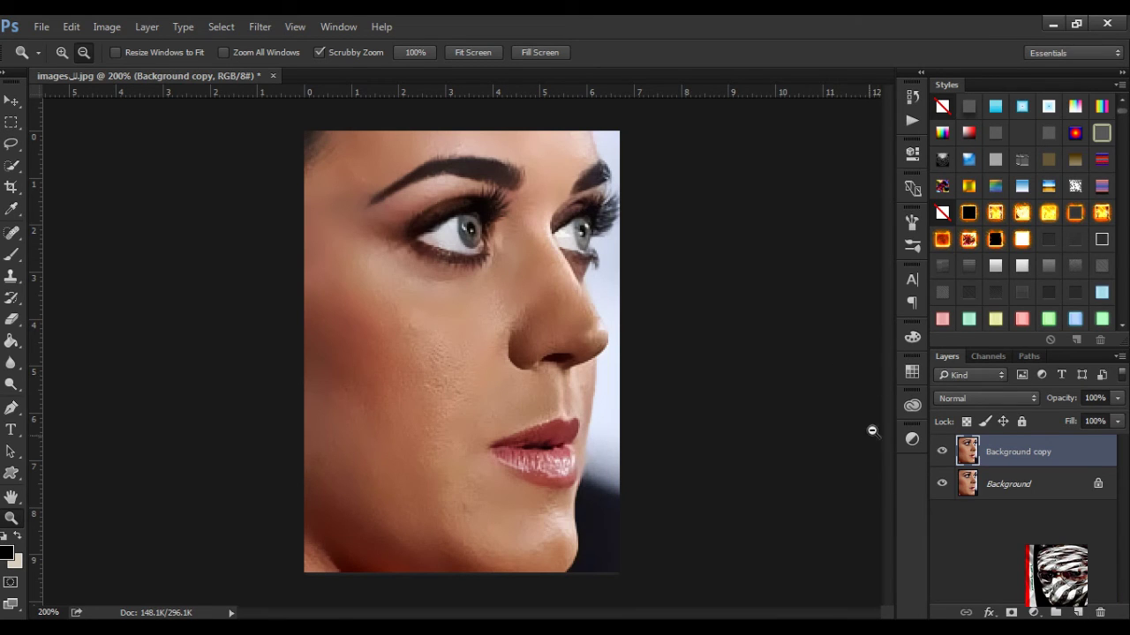
left_click(910, 442)
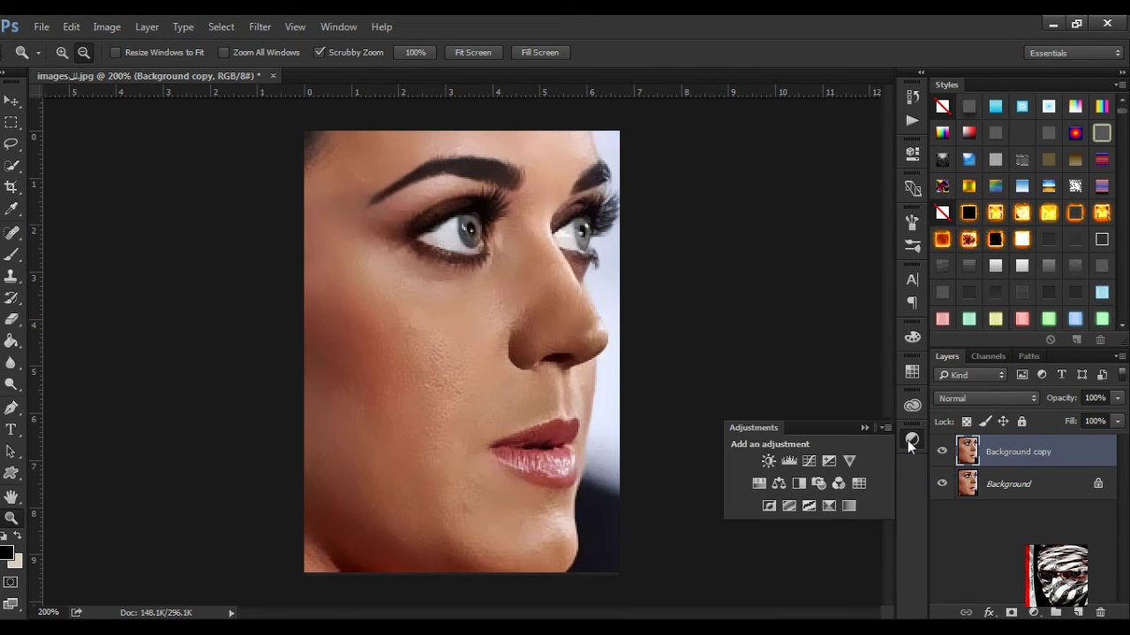
left_click(809, 461)
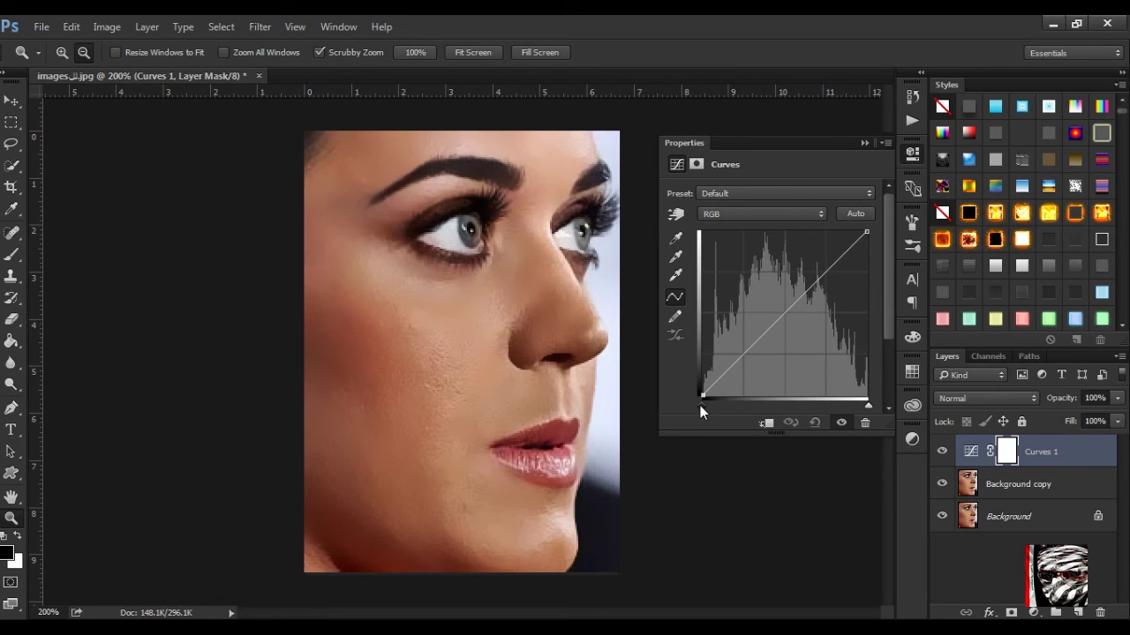
left_click_drag(700, 405, 705, 405)
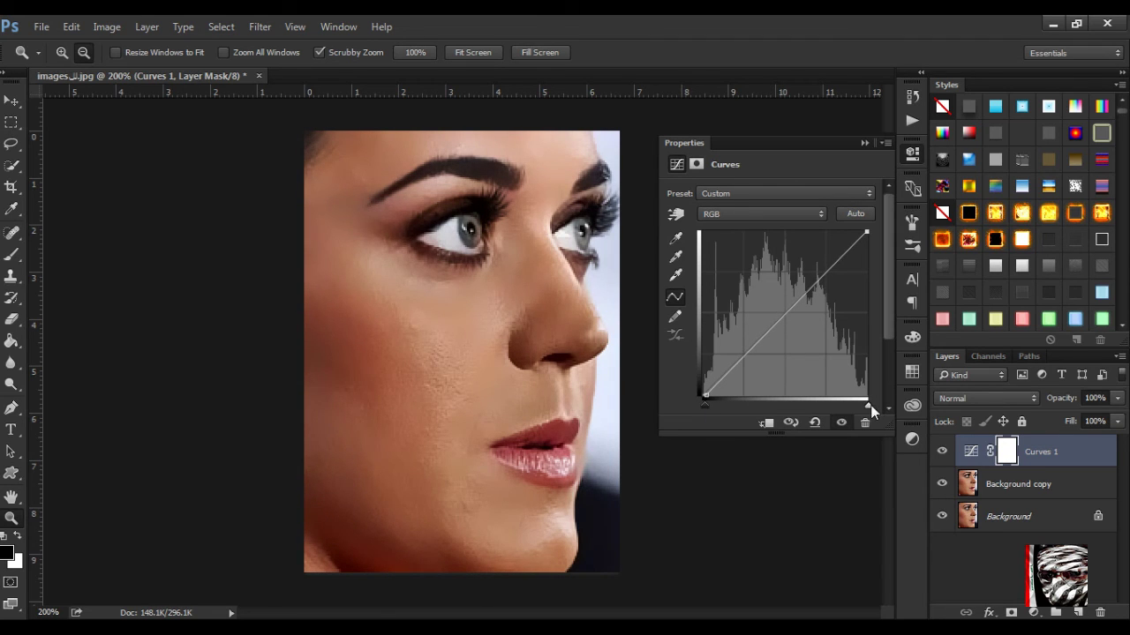
left_click_drag(868, 405, 856, 405)
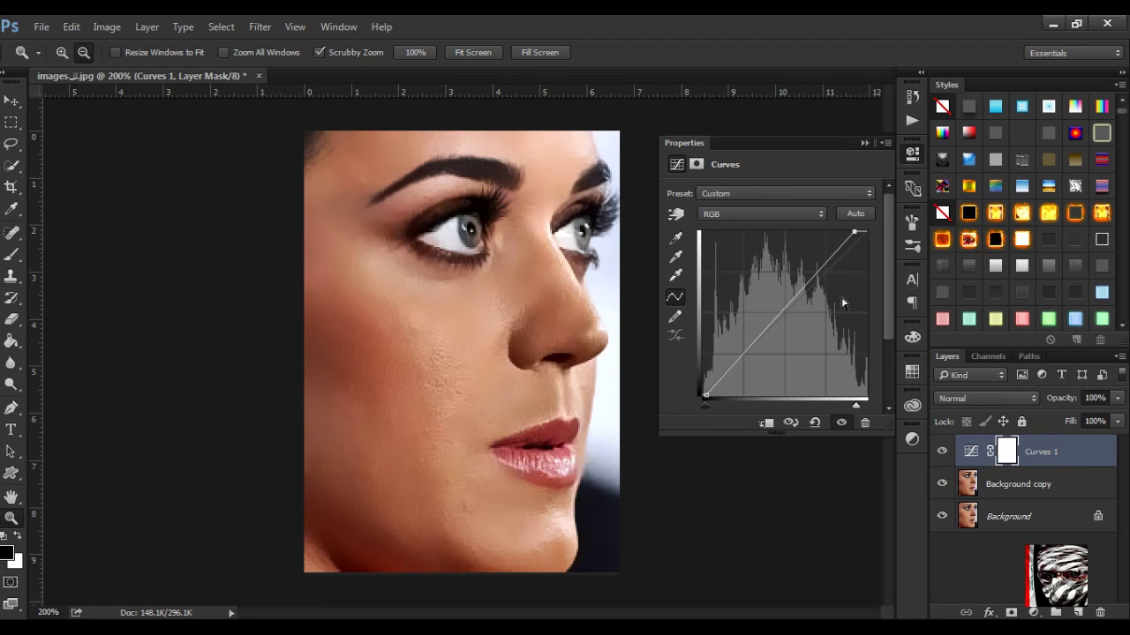
left_click(864, 142)
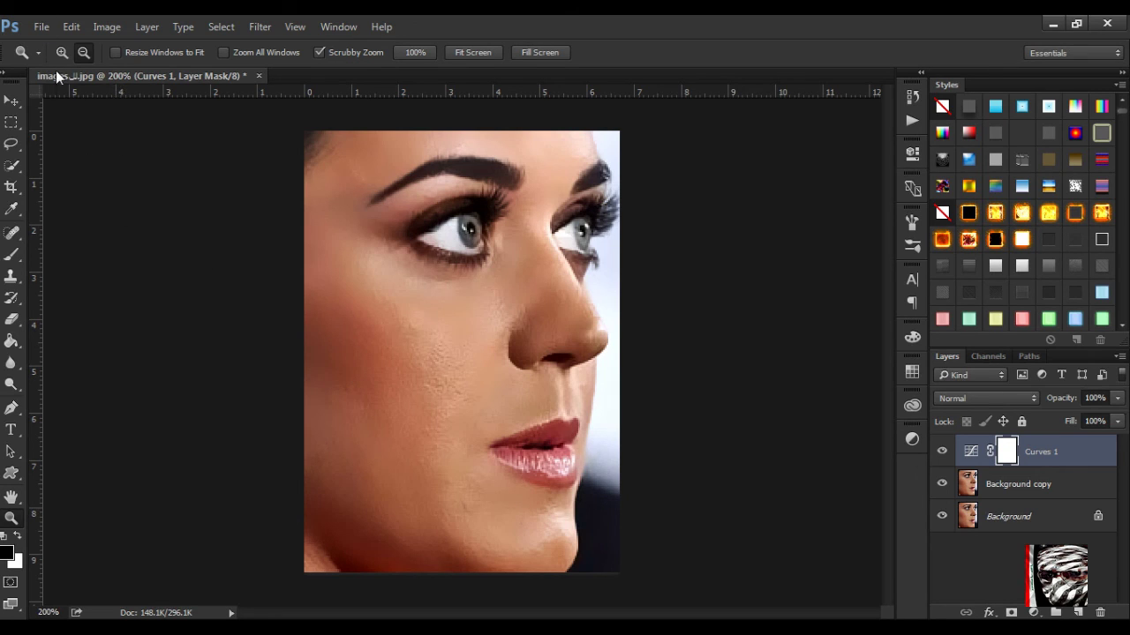
- Open Export > Save for Web (Legacy) and keep PNG-24 as the format
left_click(43, 26)
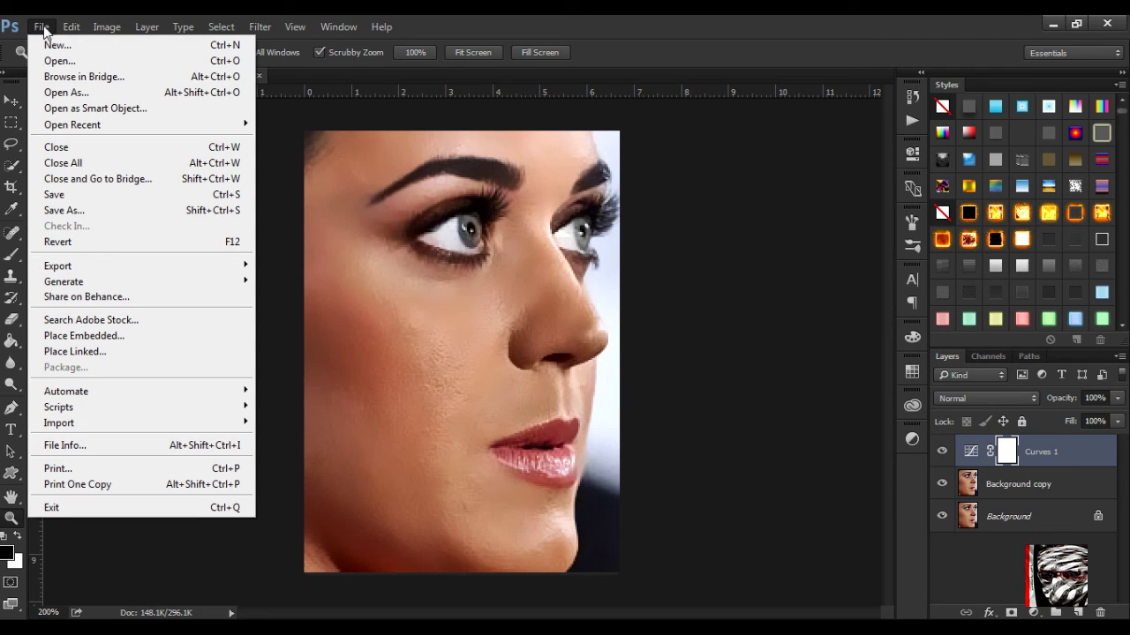
mouse_move(141, 265)
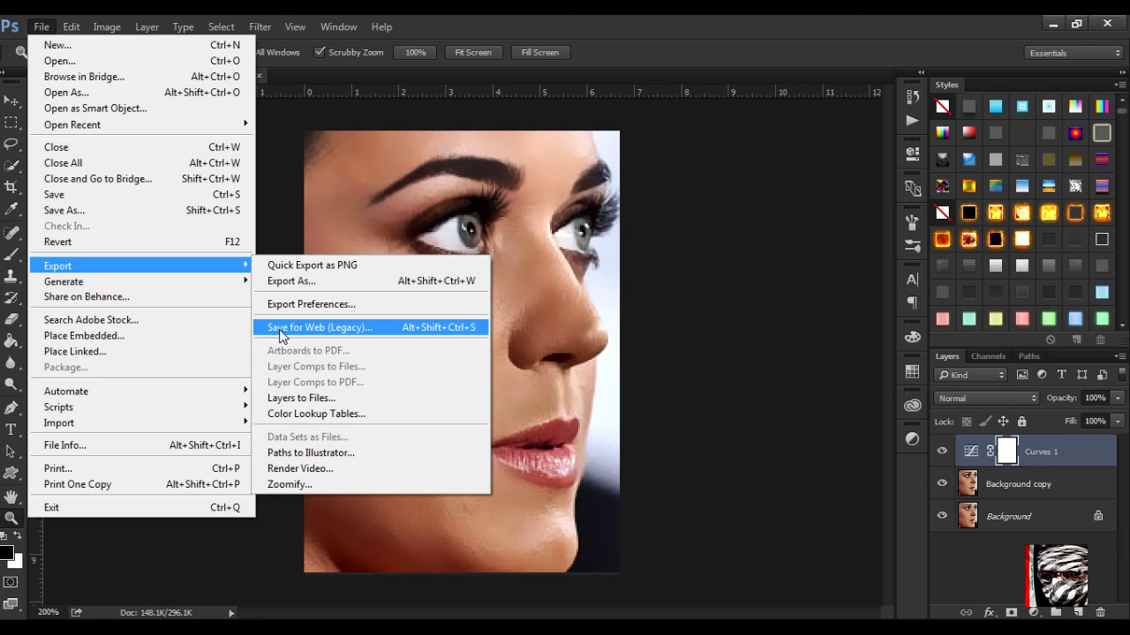
left_click(338, 332)
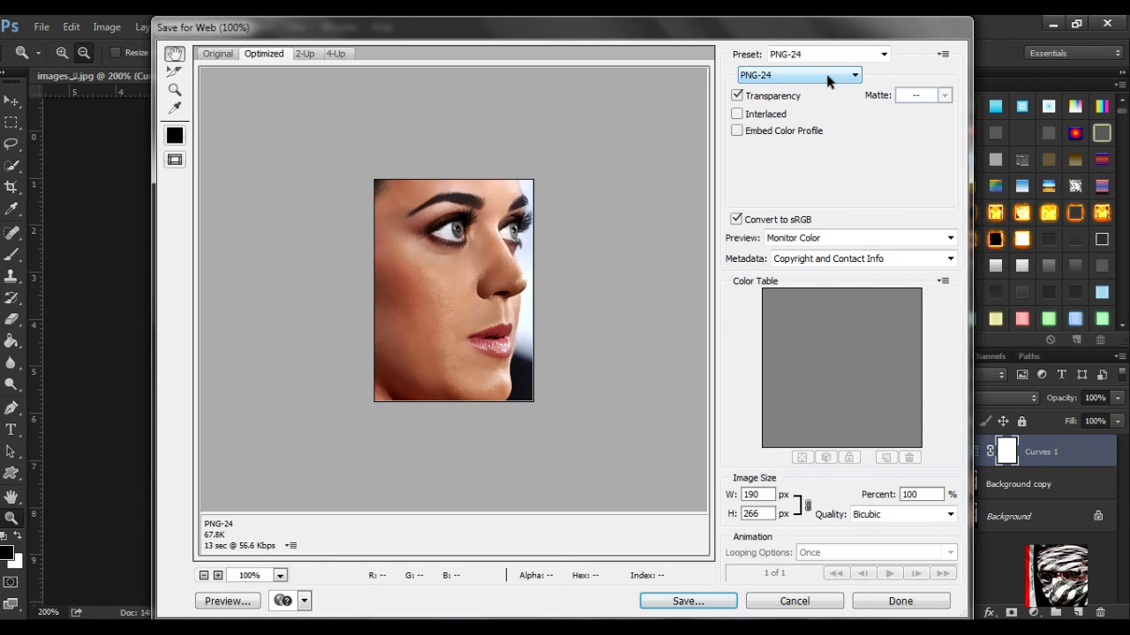
left_click(884, 54)
left_click(848, 191)
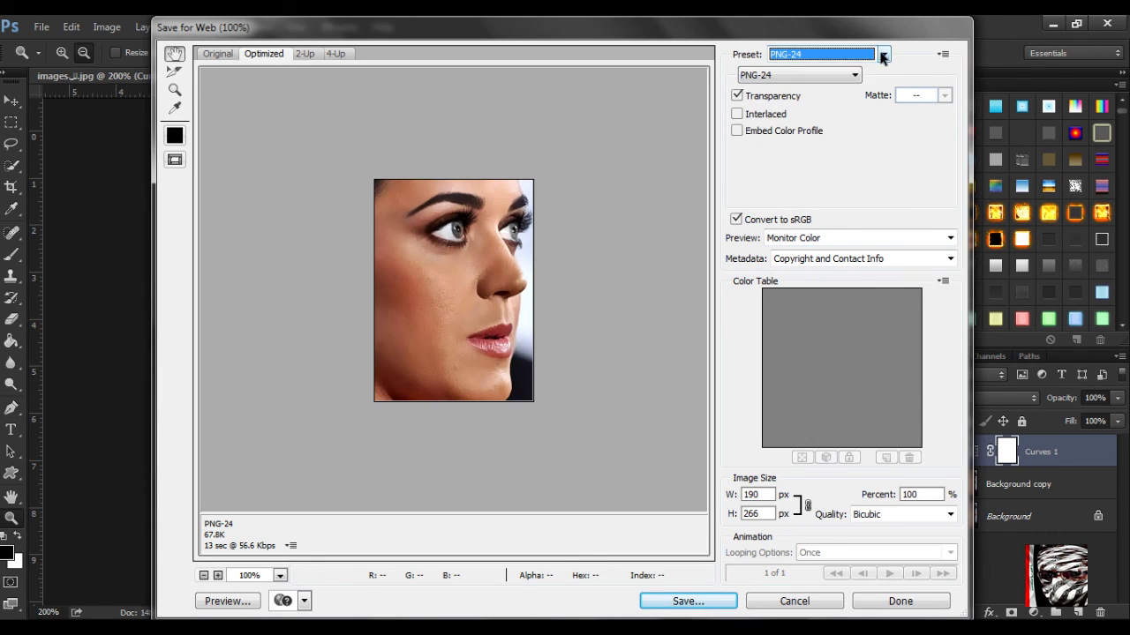
left_click(853, 78)
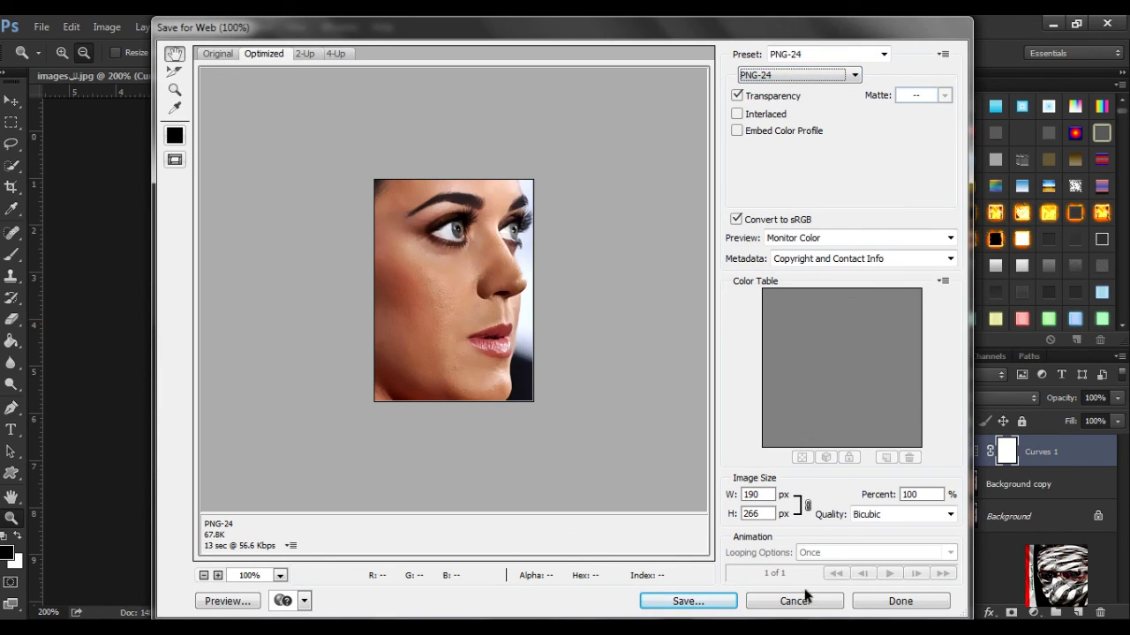